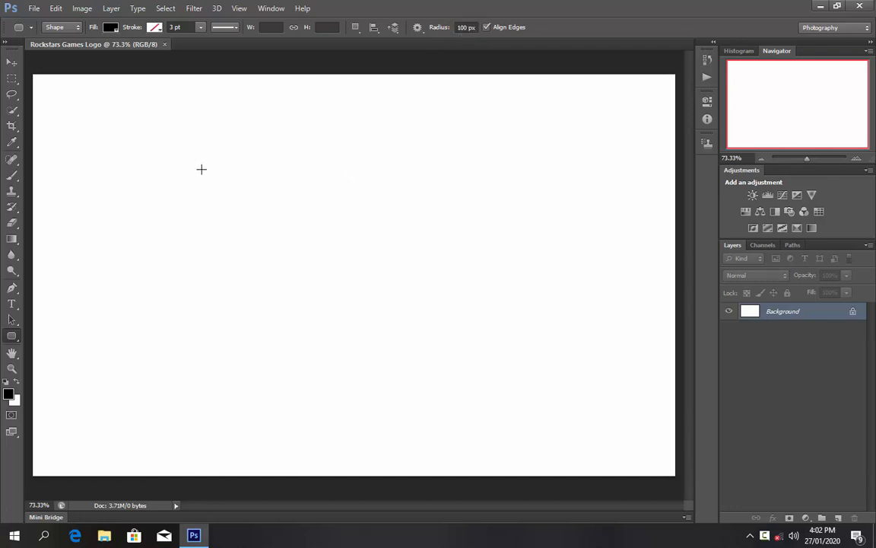
- Draw a large black rounded rectangle and rasterize its layer
left_click_drag(206, 158, 450, 374)
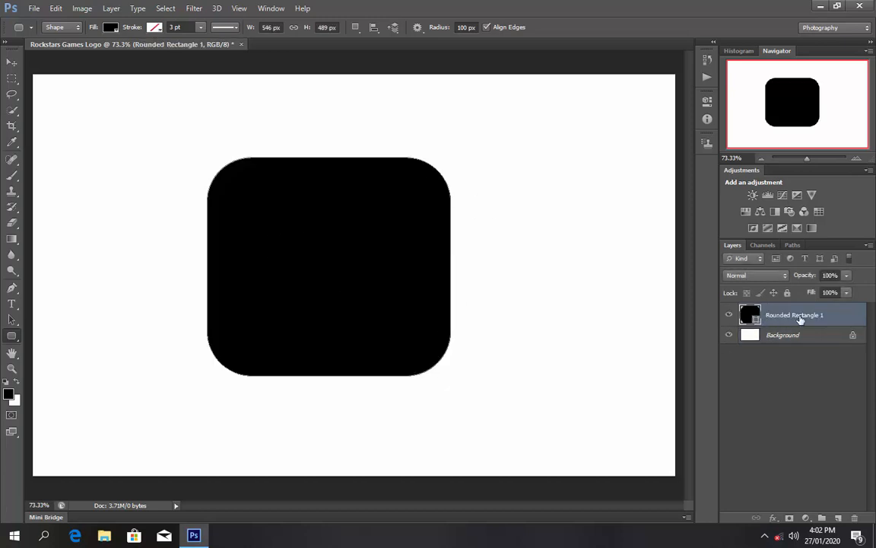
right_click(800, 319)
left_click(661, 148)
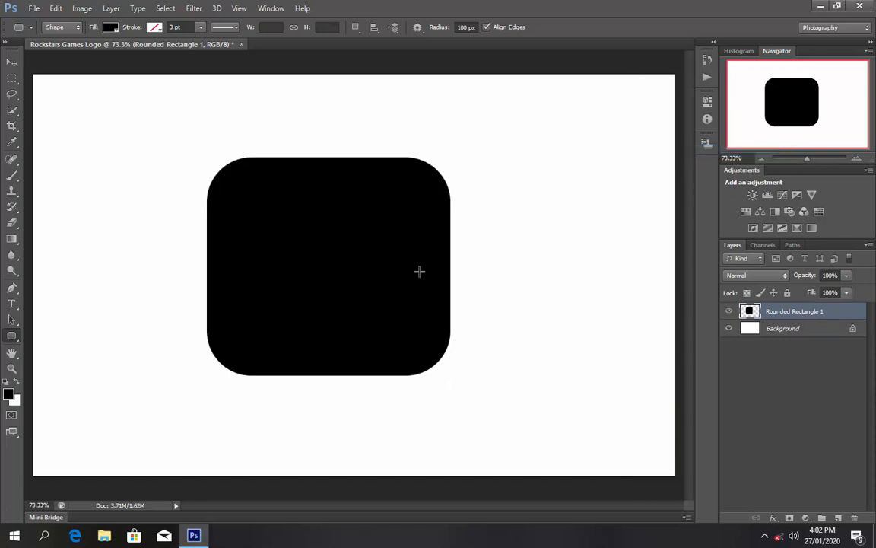
- Shift the rounded rectangle slightly right on the canvas with the Move tool
left_click(11, 61)
left_click_drag(353, 280, 378, 276)
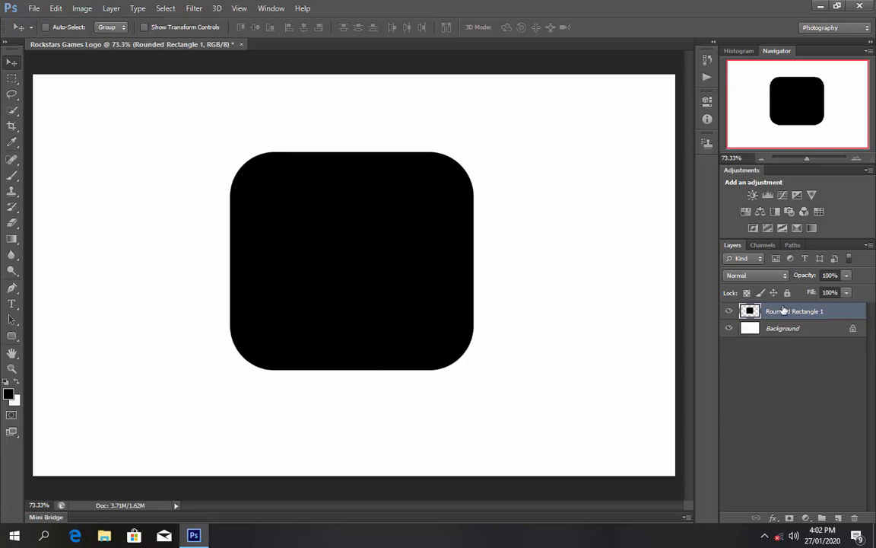
left_click(772, 518)
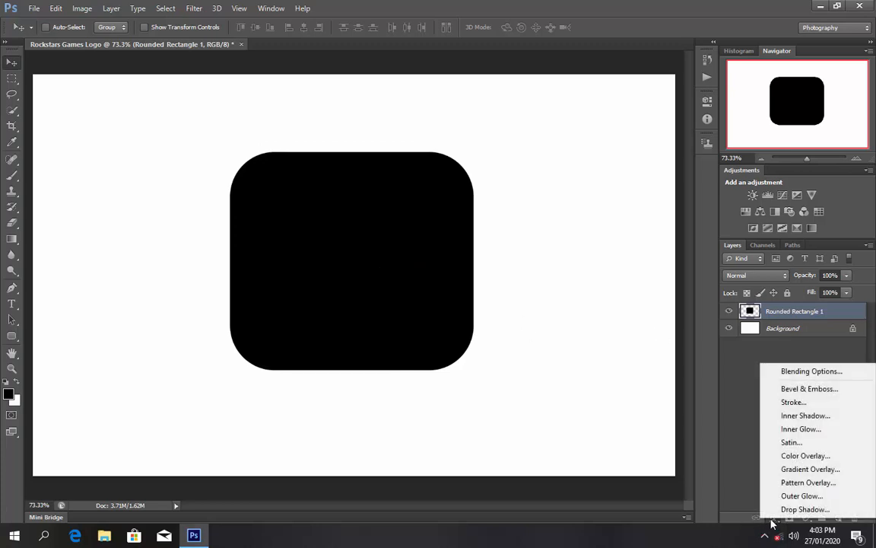
- Add a Gradient Overlay using the black-to-white Foreground to Background preset
left_click(791, 455)
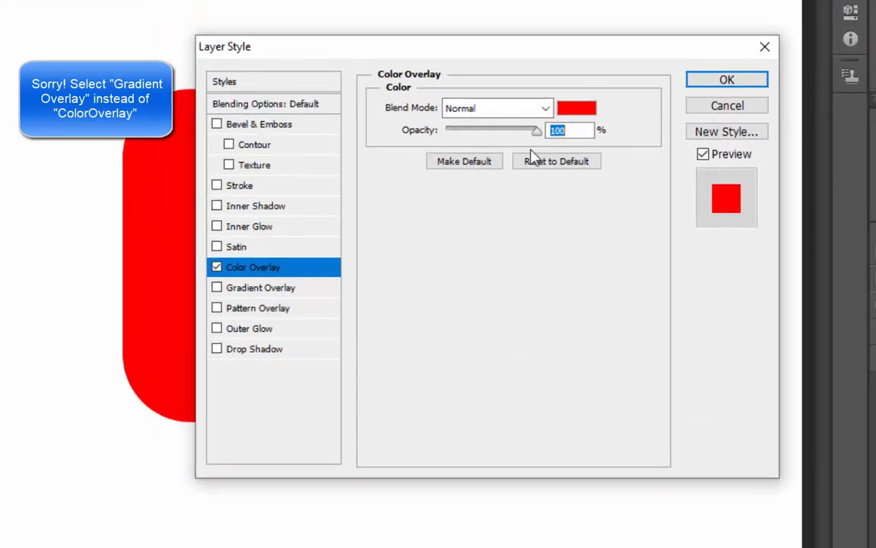
left_click(577, 108)
left_click(429, 68)
left_click_drag(451, 266, 452, 254)
left_click(608, 81)
left_click(229, 289)
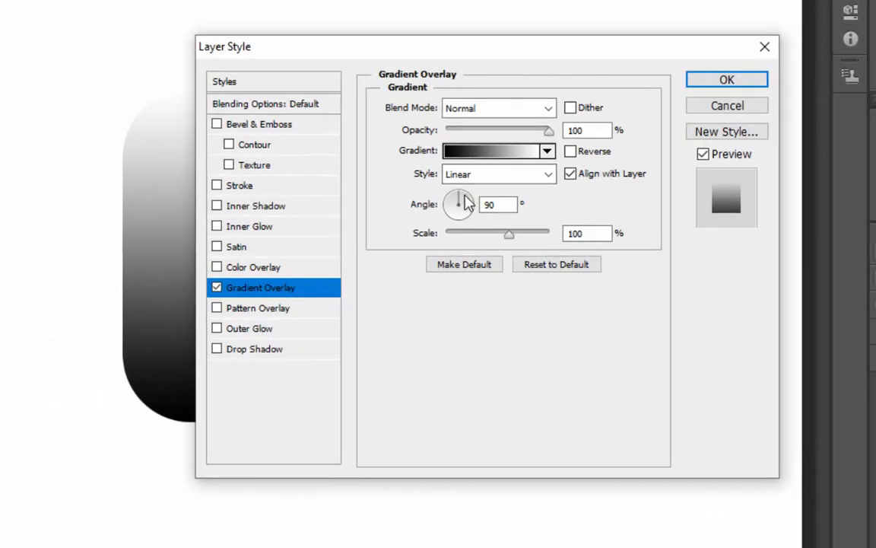
left_click(464, 151)
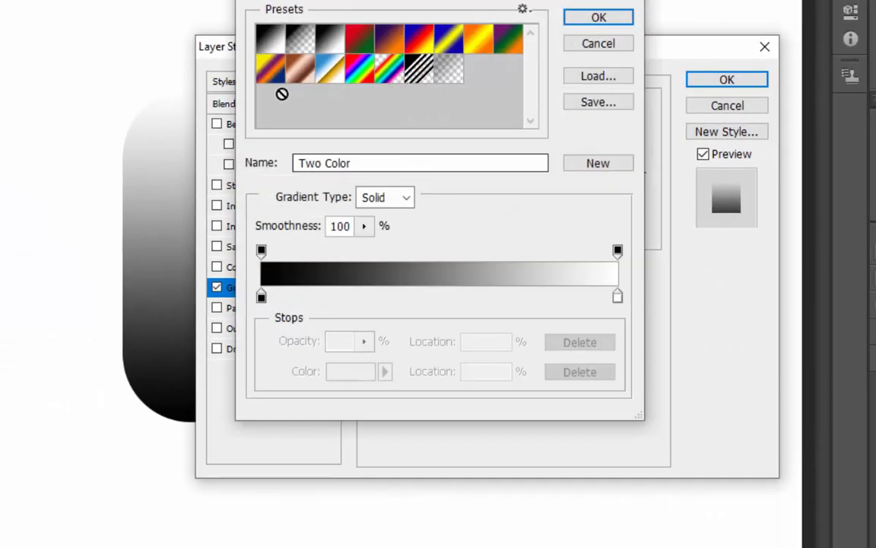
left_click(264, 42)
left_click(599, 23)
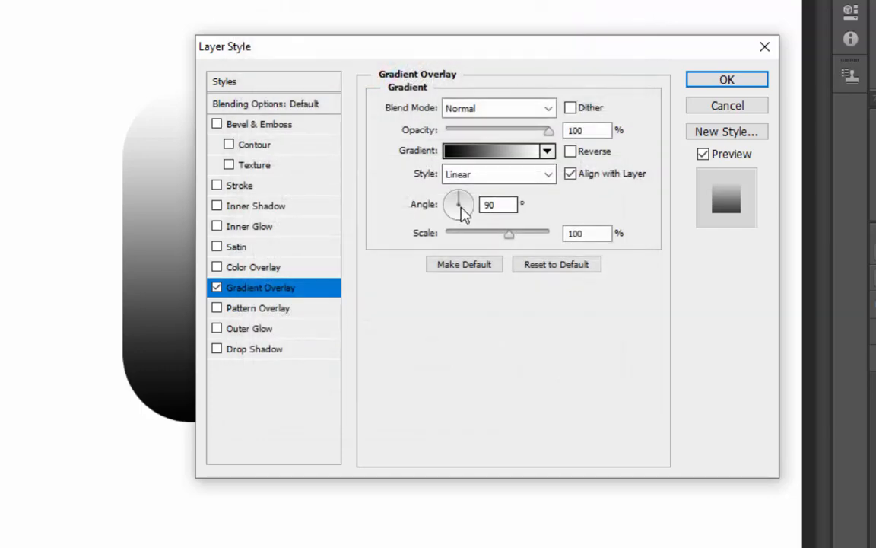
left_click_drag(435, 49, 475, 65)
- Set the overlay angle to 132° and shift the gradient toward the top-left
left_click(502, 213)
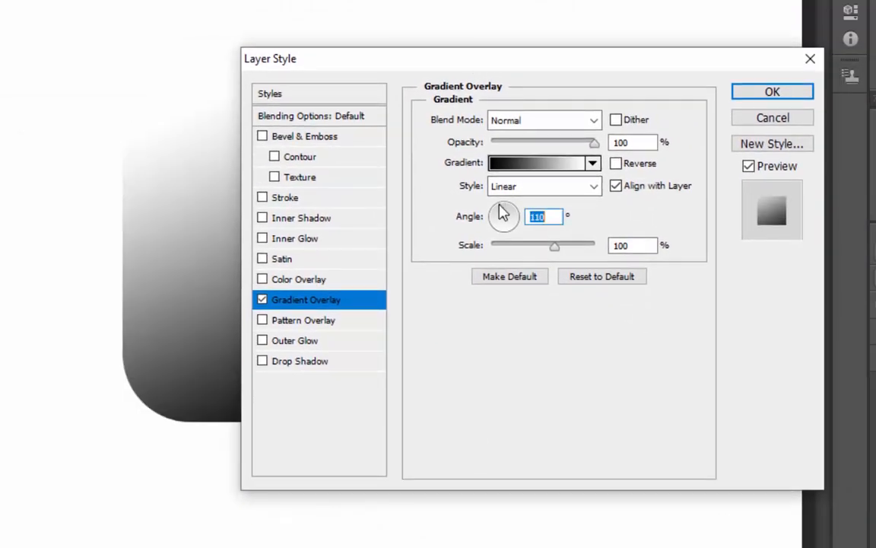
mouse_move(497, 207)
left_mouse_down()
mouse_move(513, 205)
mouse_move(498, 214)
left_mouse_up()
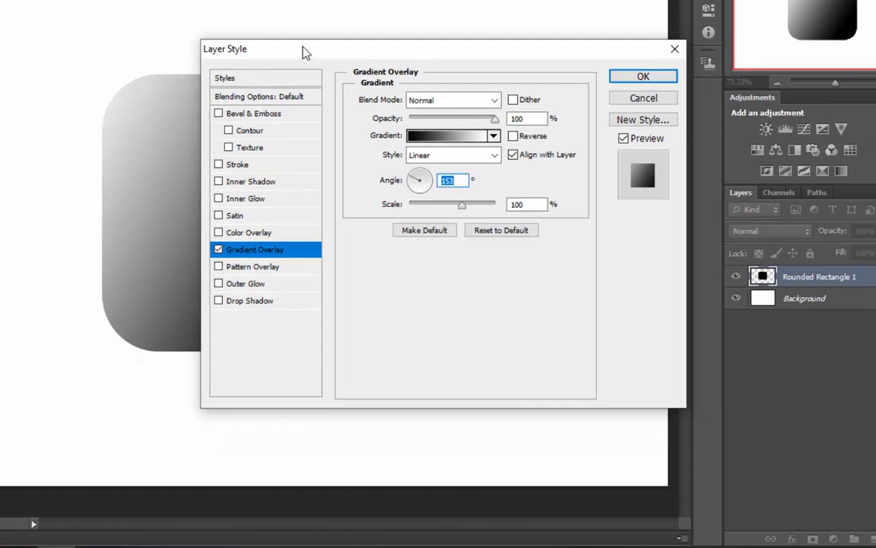
left_click_drag(305, 51, 444, 180)
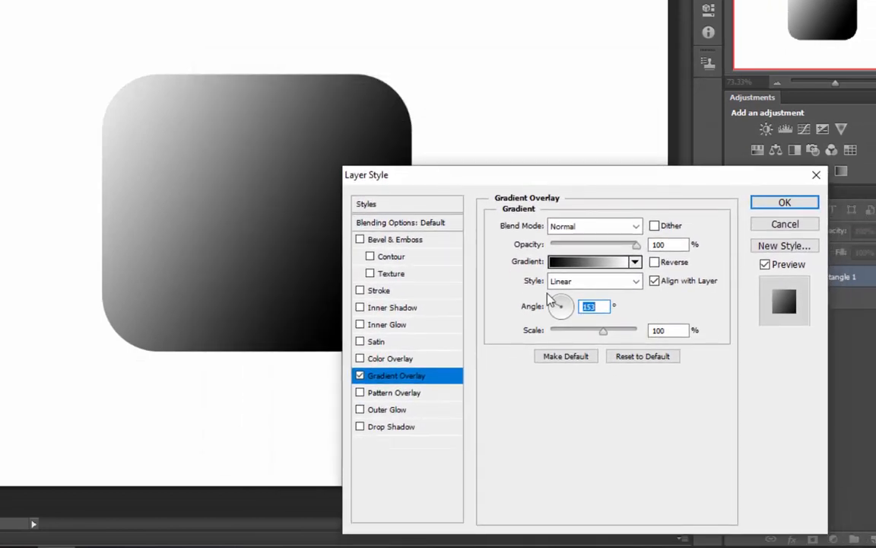
key("shift+Down")
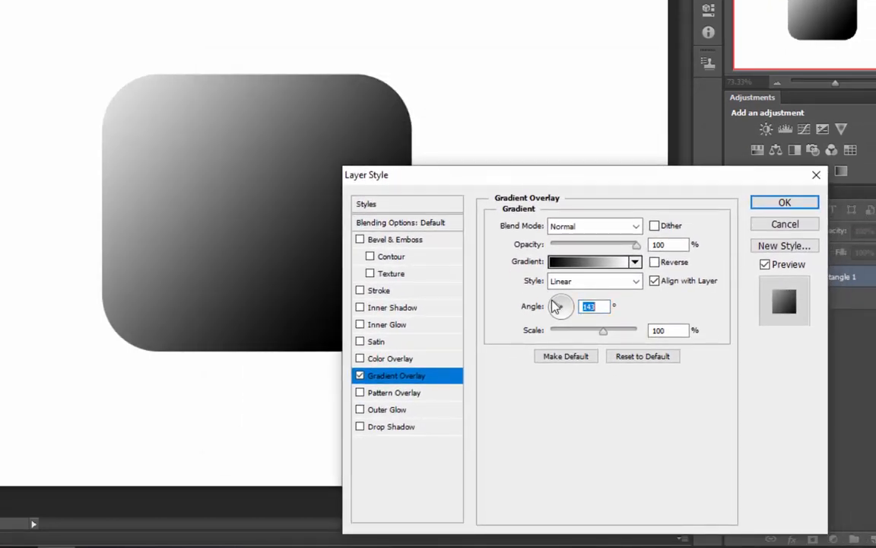
left_click(554, 299)
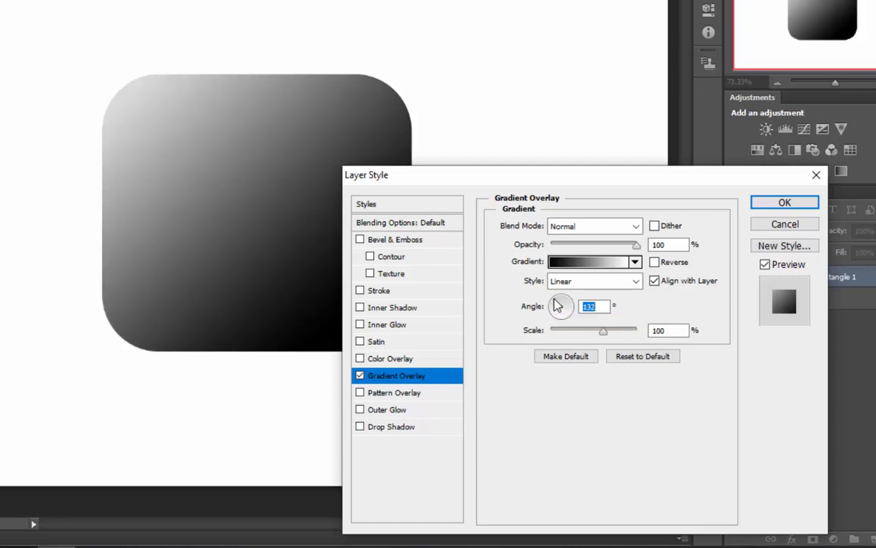
left_click_drag(253, 230, 210, 176)
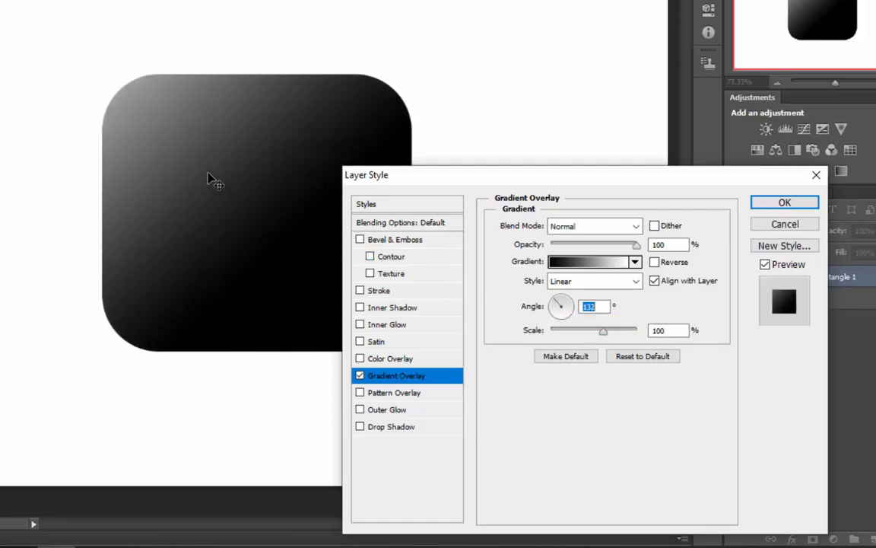
left_click_drag(446, 177, 245, 21)
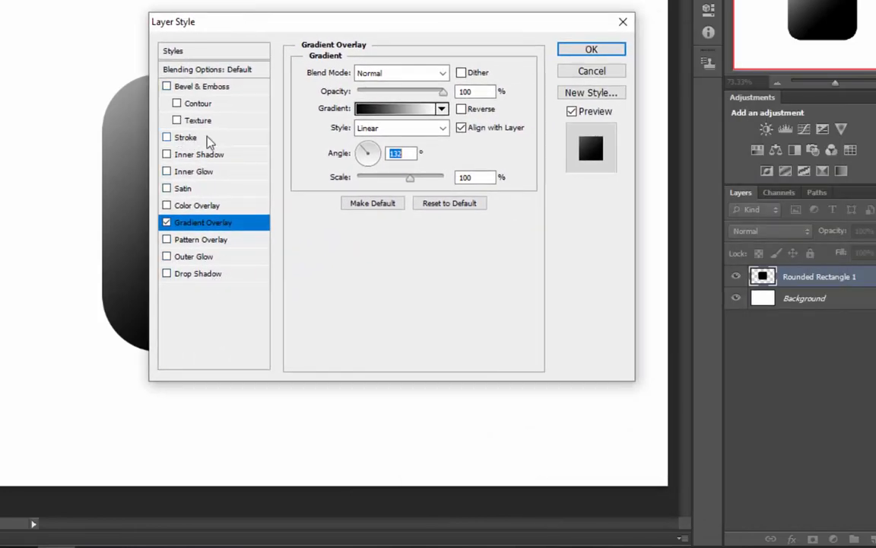
- Add an 18 px Stroke with a gradient fill at a 140° angle
left_click(185, 138)
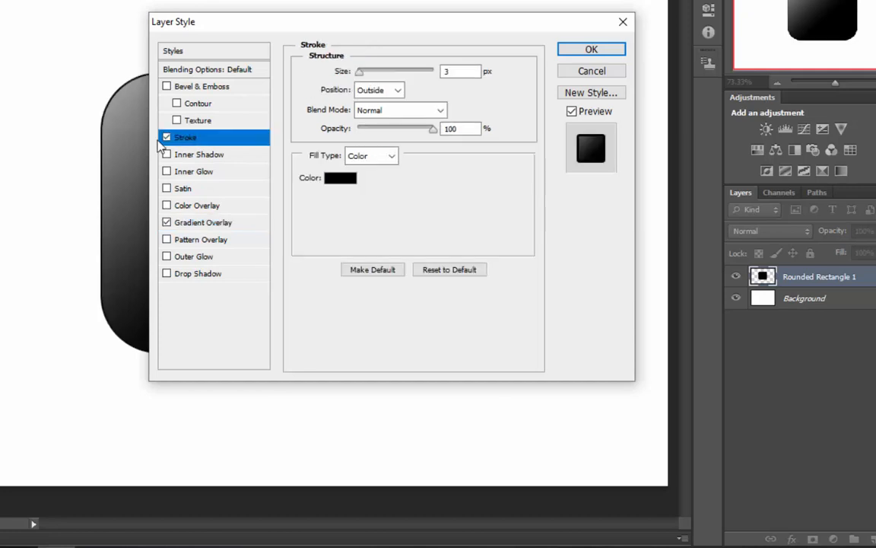
left_click_drag(362, 74, 367, 70)
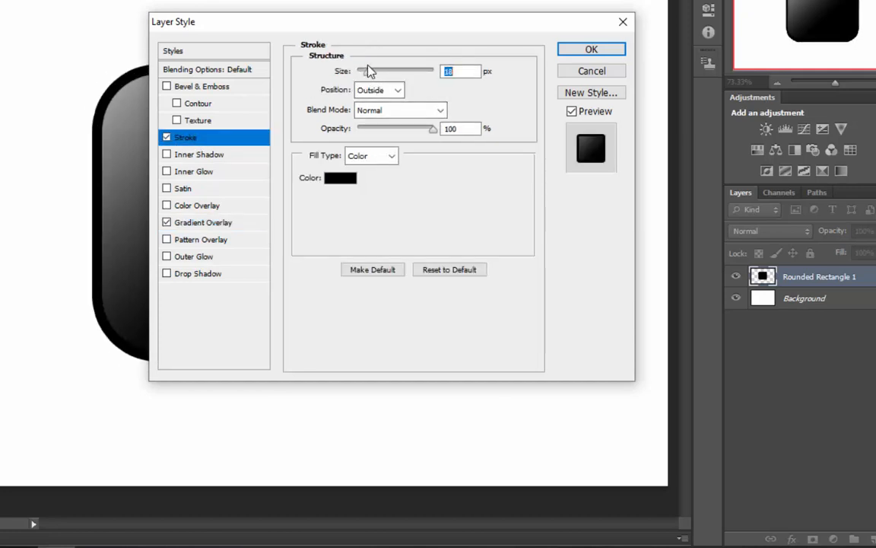
left_click_drag(256, 23, 364, 97)
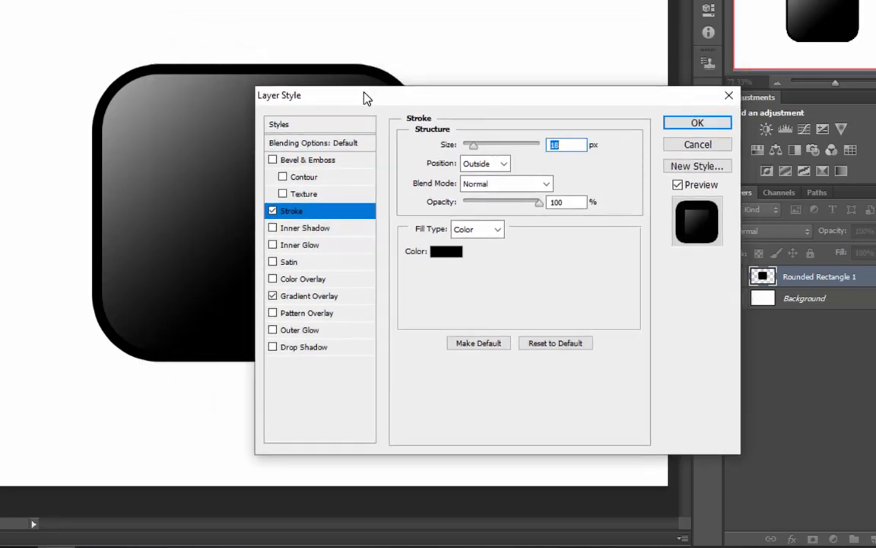
left_click(469, 230)
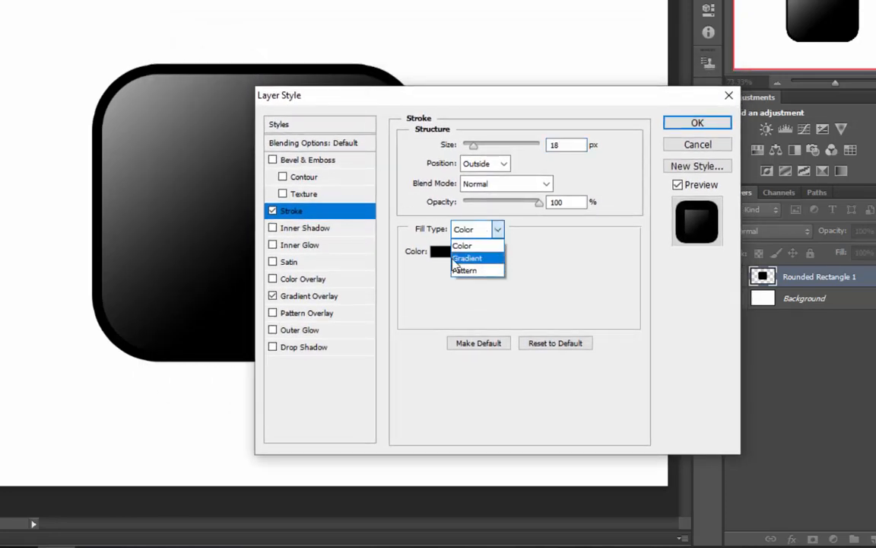
left_click(460, 258)
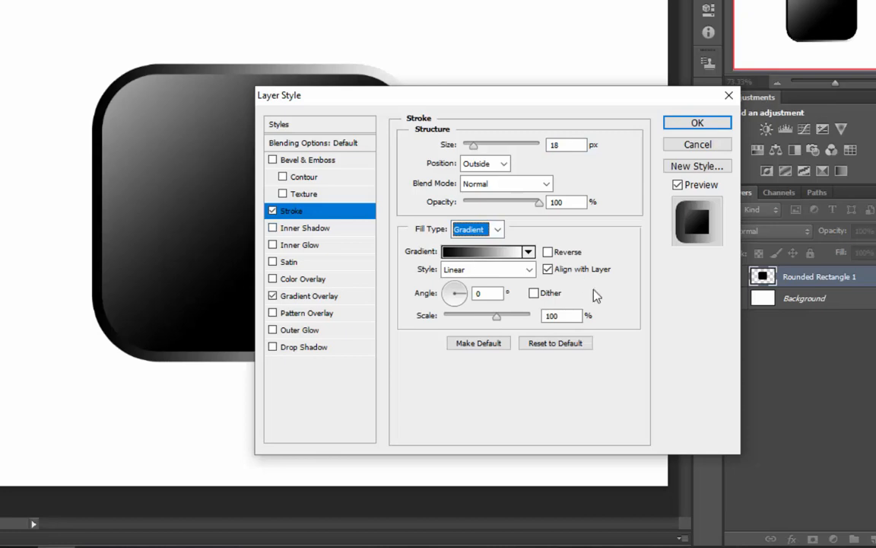
left_click(417, 295)
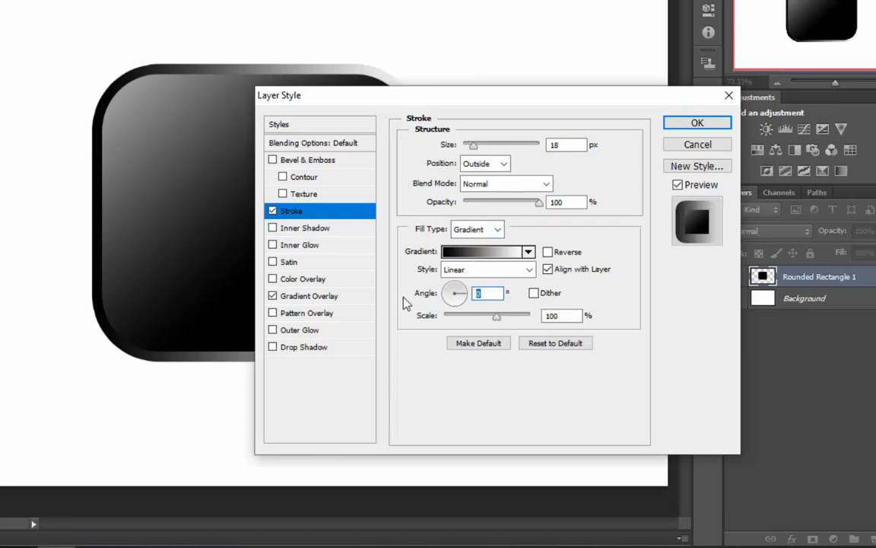
type("180")
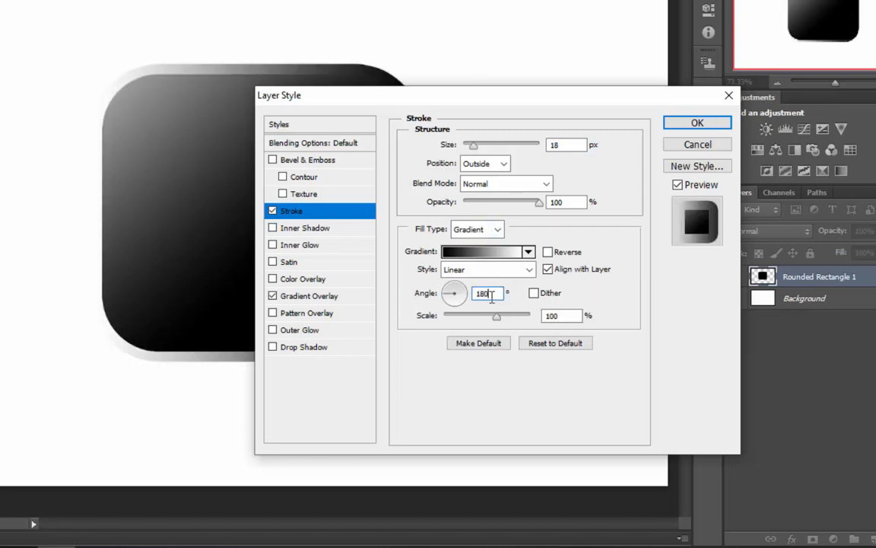
left_click(448, 292)
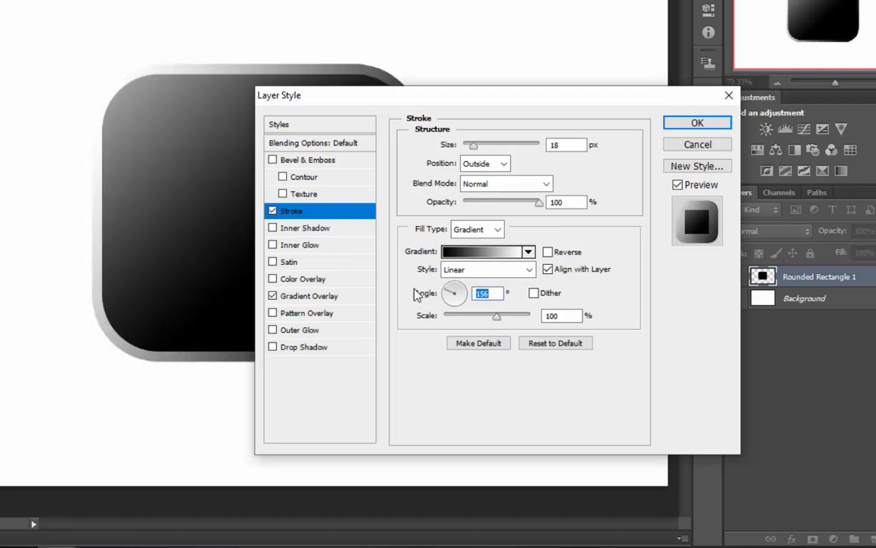
left_click(449, 294)
left_click(450, 292)
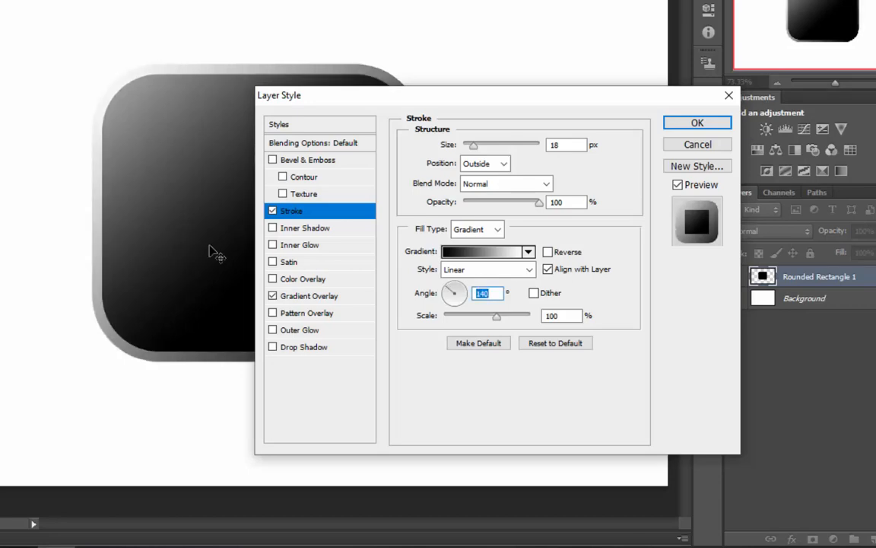
- Make the stroke gradient's left stop mid-grey 7d7d7d for a silver rim
left_click(475, 251)
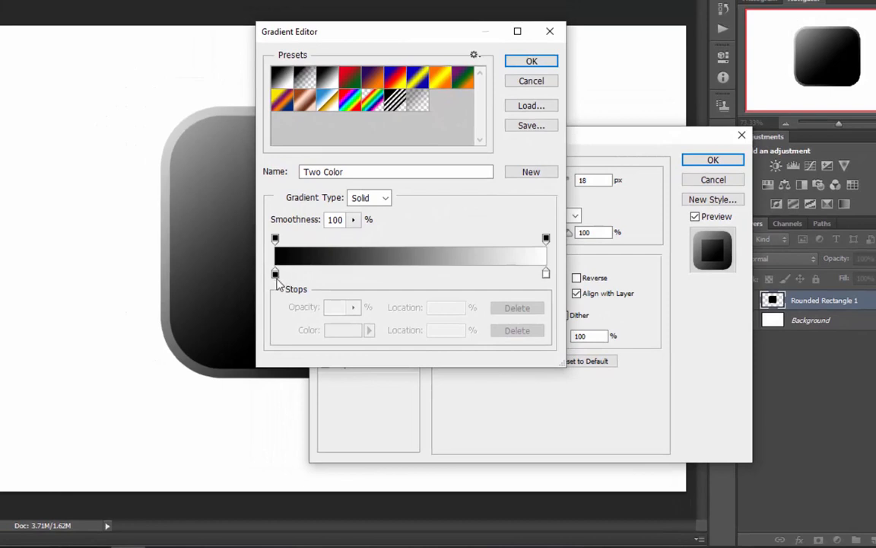
double_click(275, 274)
mouse_move(284, 250)
left_mouse_down()
mouse_move(215, 250)
mouse_move(200, 184)
mouse_move(212, 172)
mouse_move(213, 190)
left_mouse_up()
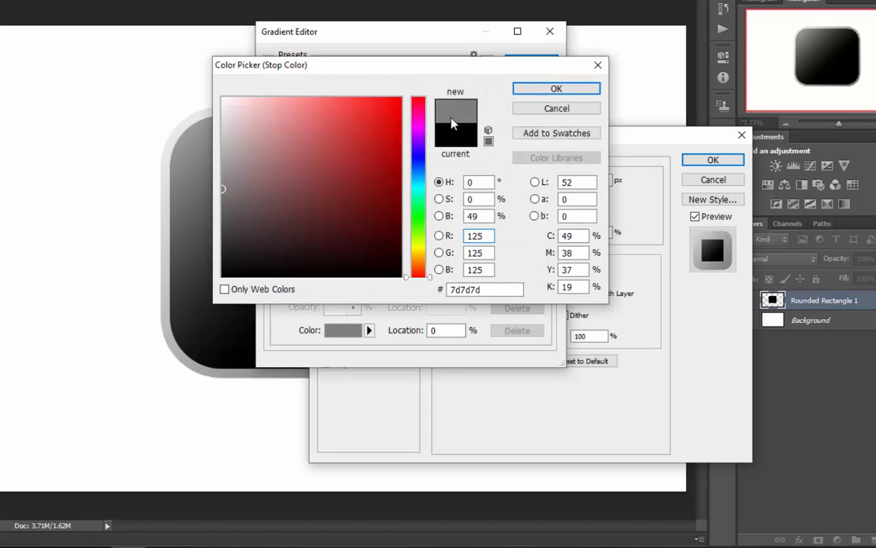
left_click(548, 89)
left_click(522, 64)
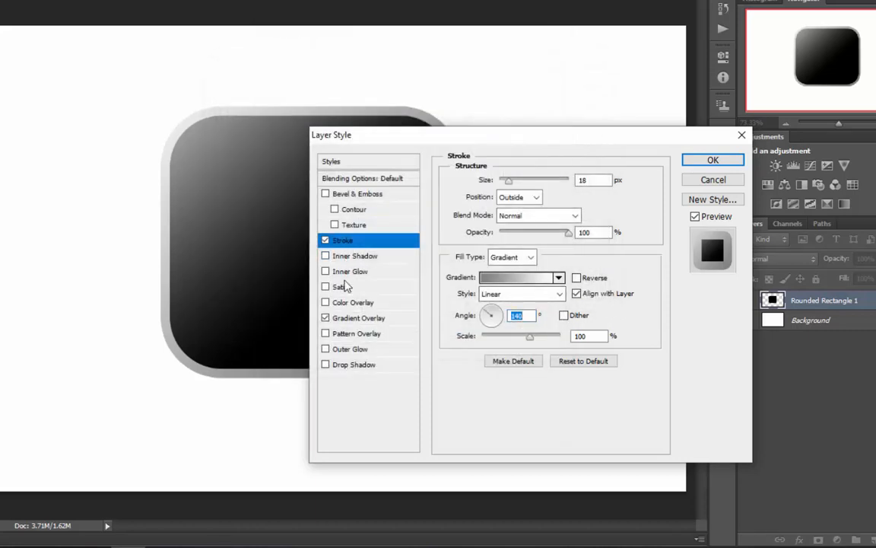
- Add a Multiply Inner Shadow at 75% opacity, 7 px distance, 0 choke, 24 px size
left_click(351, 352)
left_click(325, 349)
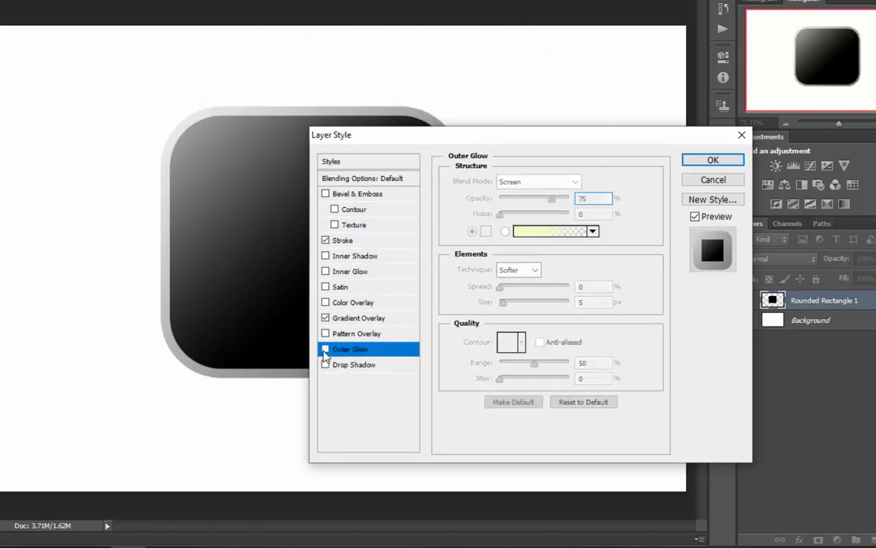
left_click(352, 258)
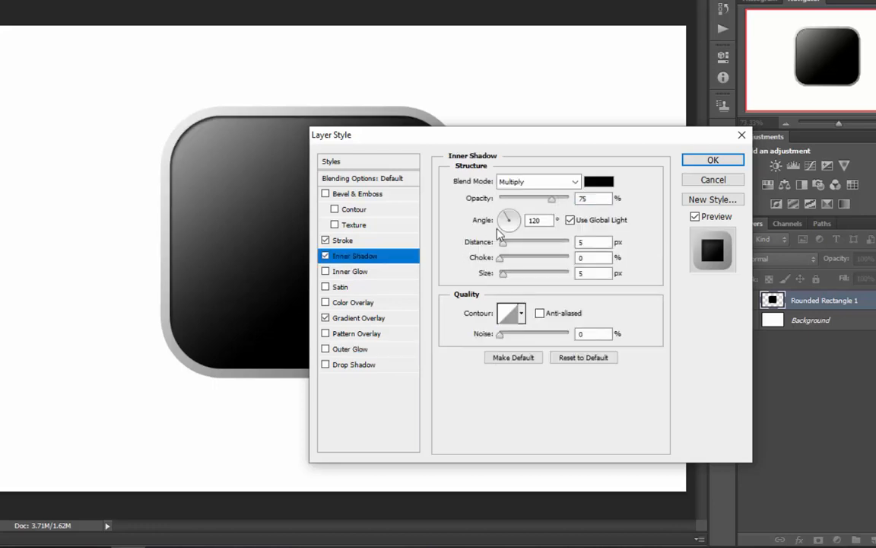
left_click_drag(432, 142, 555, 216)
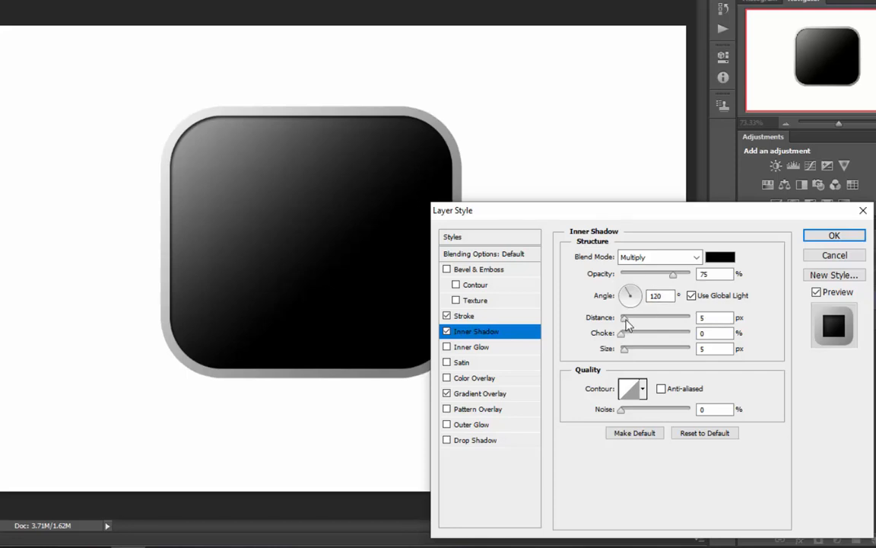
left_click_drag(626, 319, 634, 350)
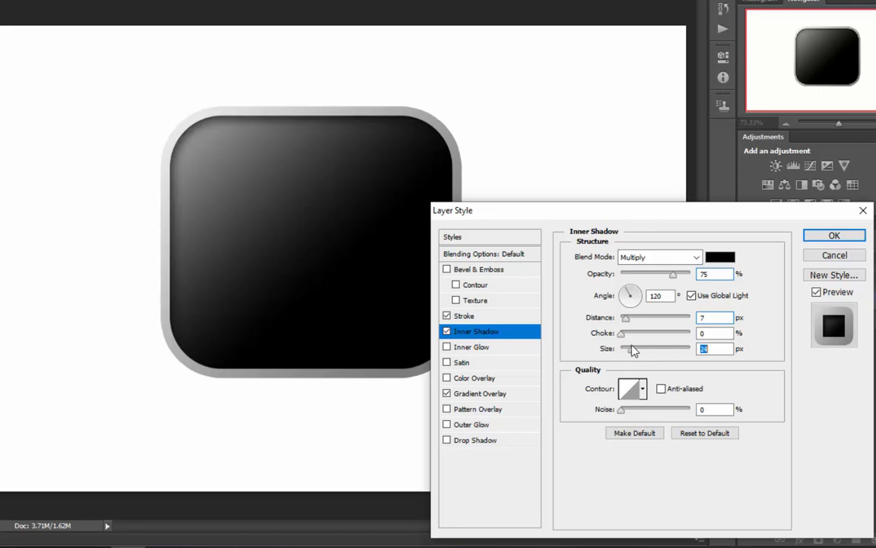
left_click(623, 336)
left_click_drag(589, 220, 478, 112)
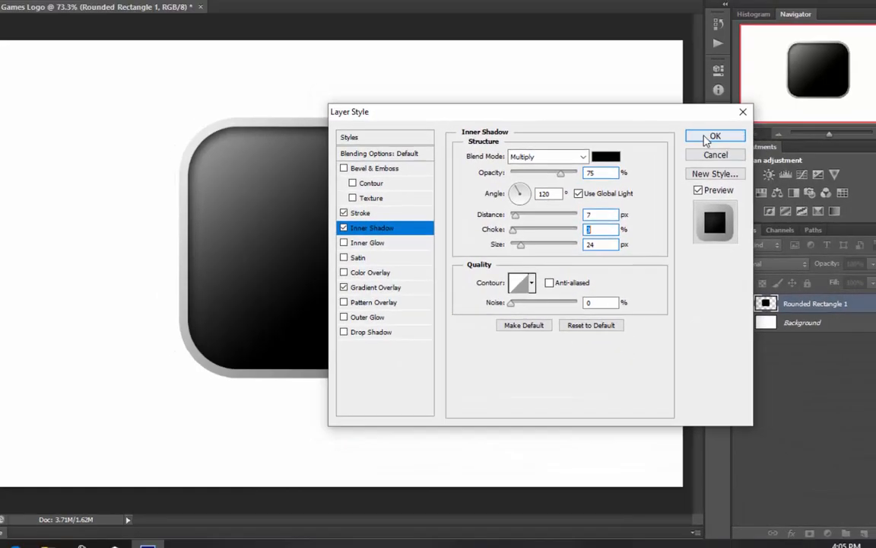
left_click(715, 126)
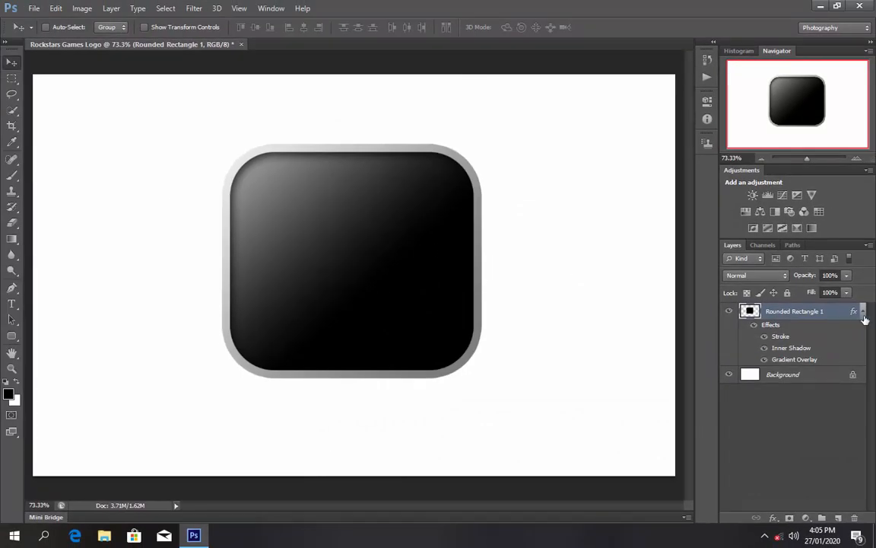
- Duplicate Rounded Rectangle 1 and bake the copy's effects into pixels via Smart Object and Rasterize
left_click(864, 313)
left_click_drag(817, 311, 837, 517)
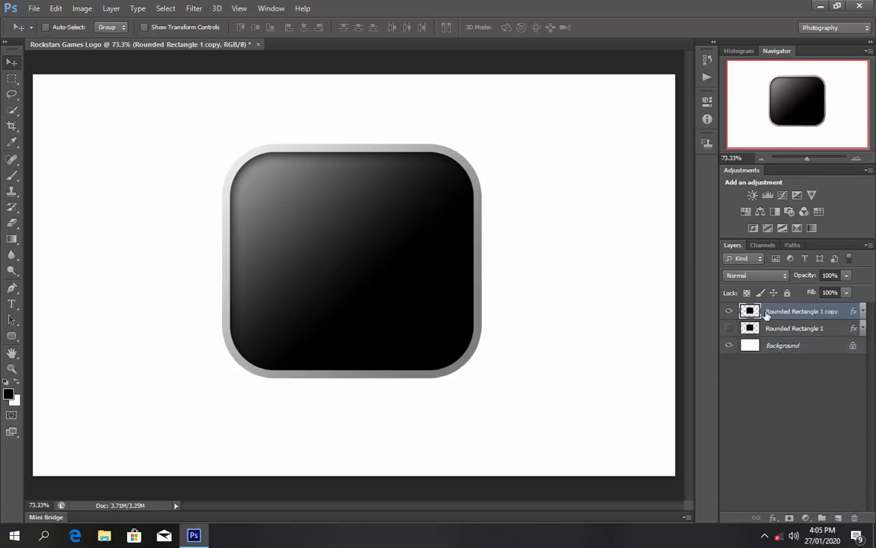
right_click(800, 314)
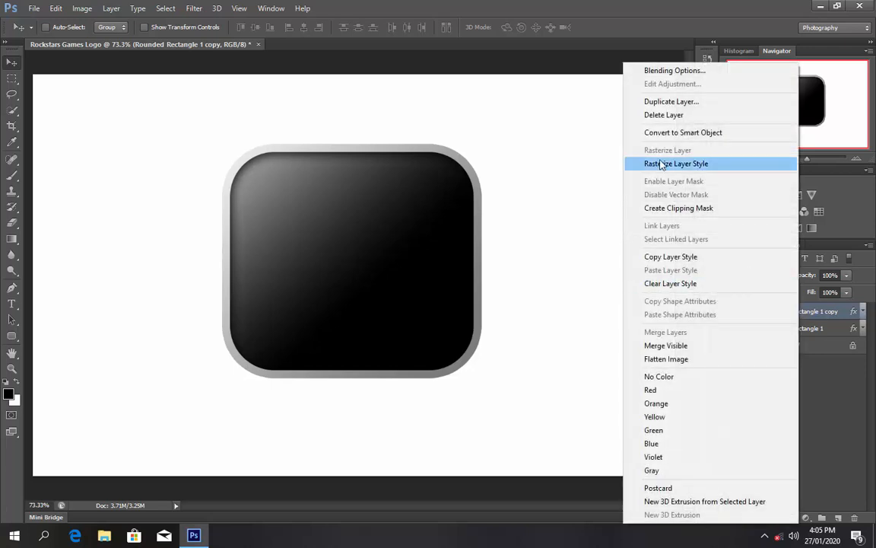
left_click(664, 131)
right_click(795, 311)
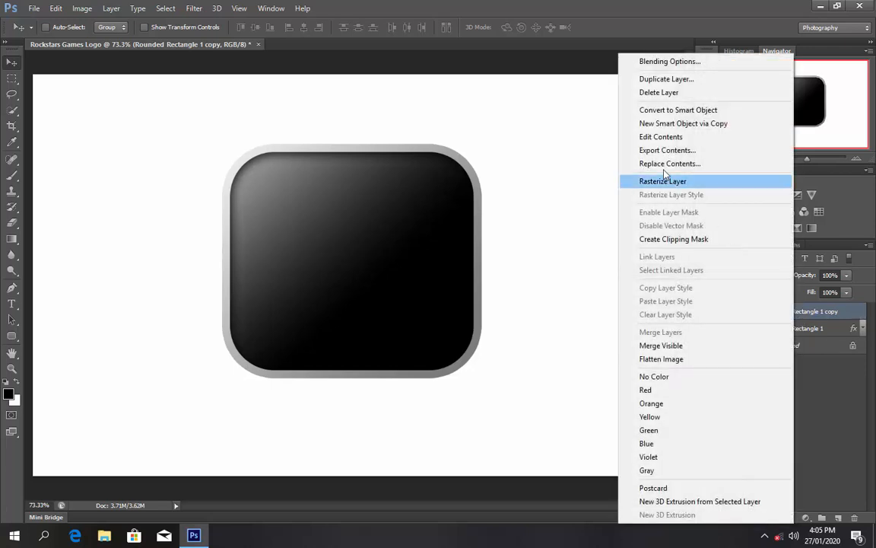
left_click(658, 180)
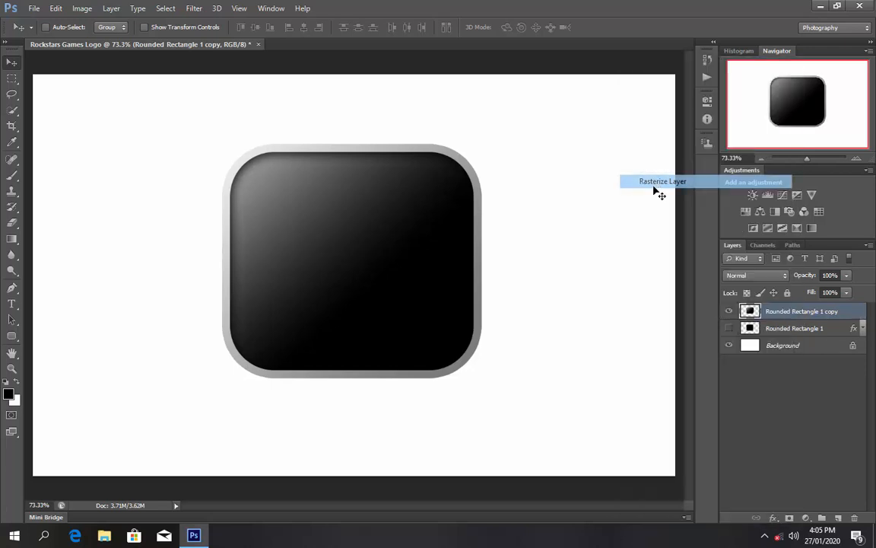
- Rename the rasterized copy to Box
double_click(796, 311)
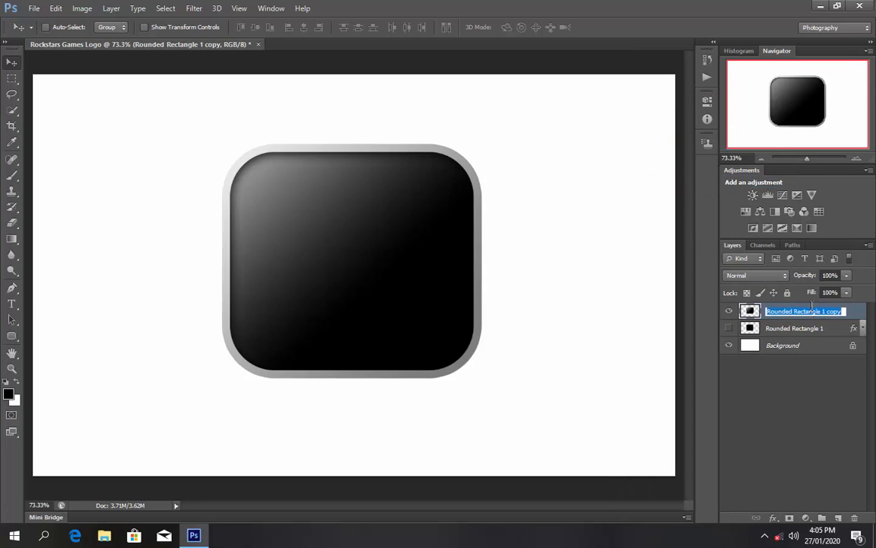
type("Box")
key("Return")
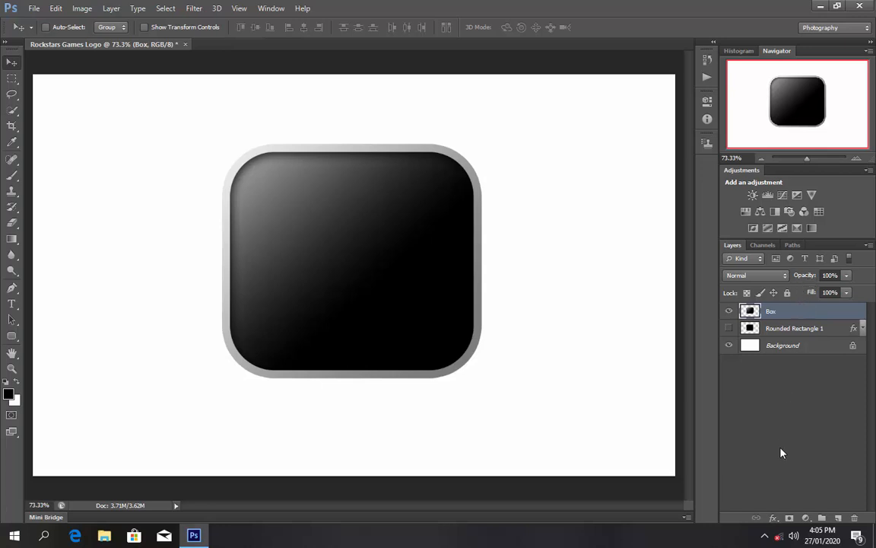
left_click(773, 519)
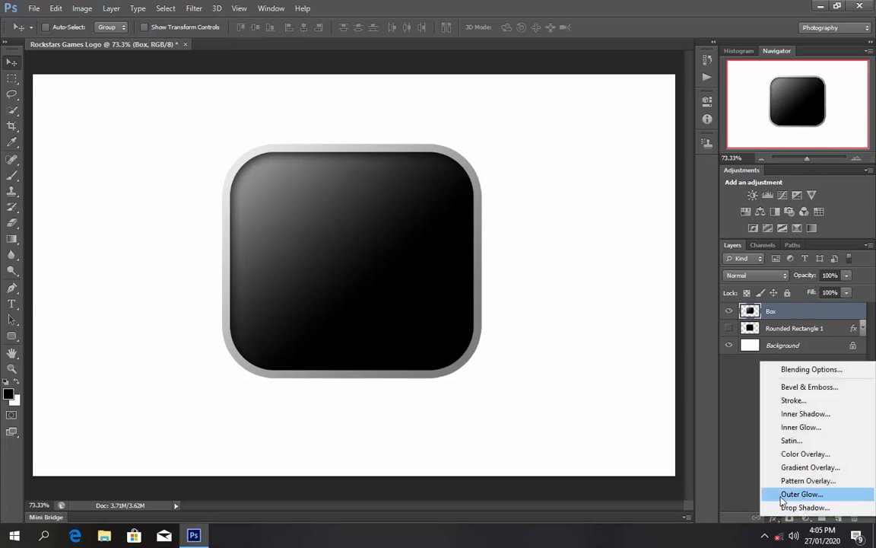
- Give Box a 1 px outside black Stroke at 20% opacity
left_click(789, 402)
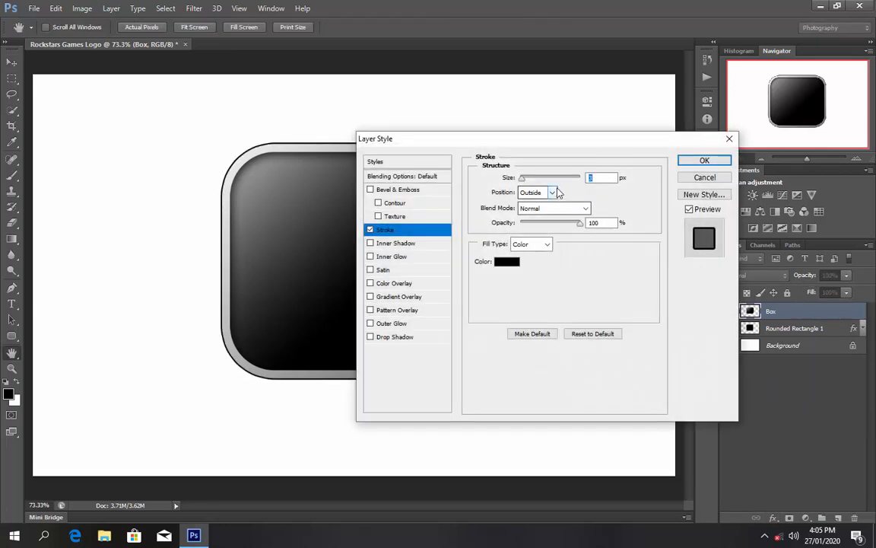
type("1")
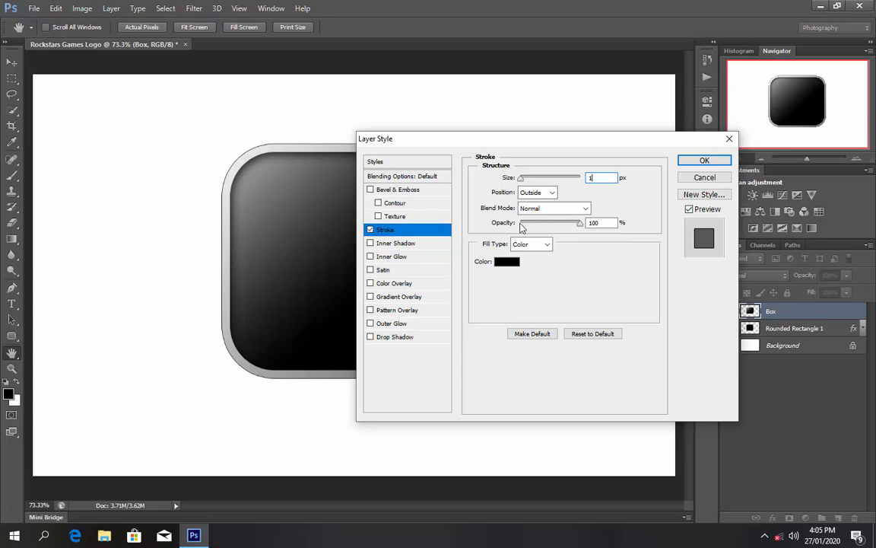
mouse_move(577, 227)
left_mouse_down()
mouse_move(536, 231)
mouse_move(543, 232)
left_mouse_up()
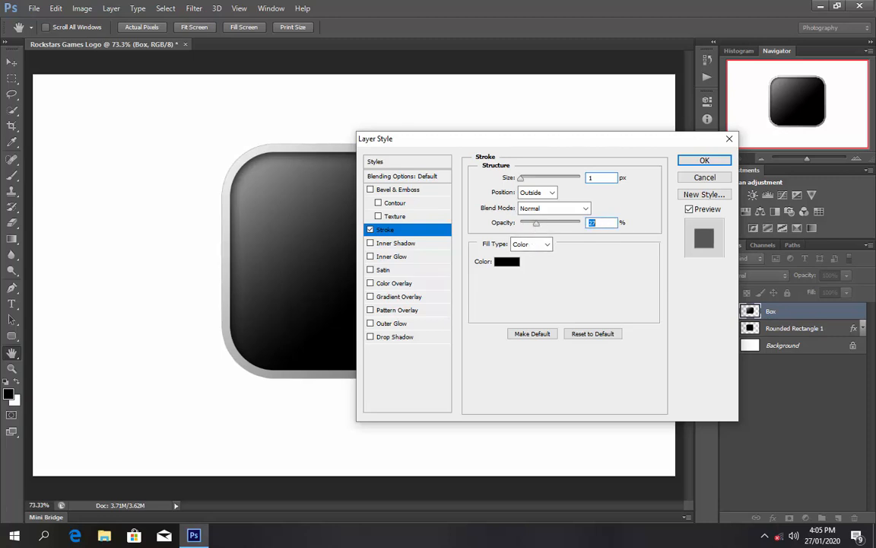
type("20")
left_click(695, 162)
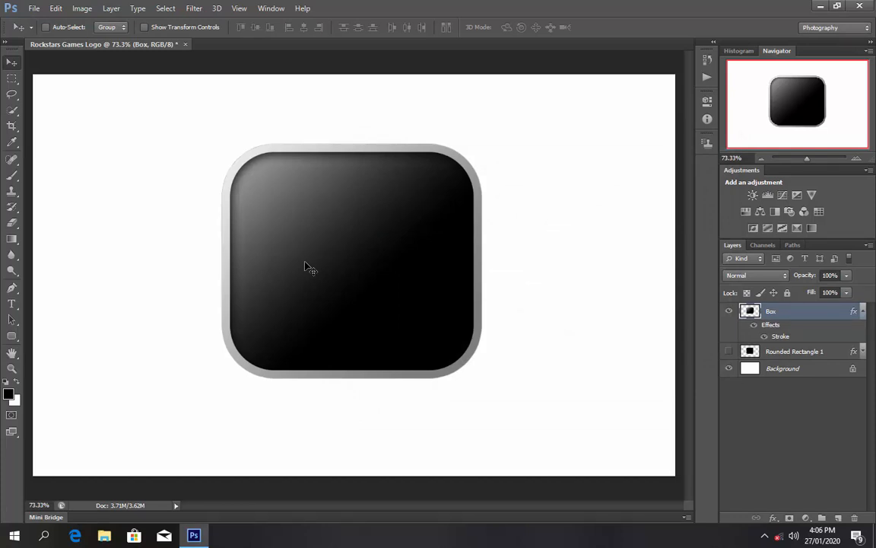
- Add a new empty layer above Box named R Star
left_click(864, 311)
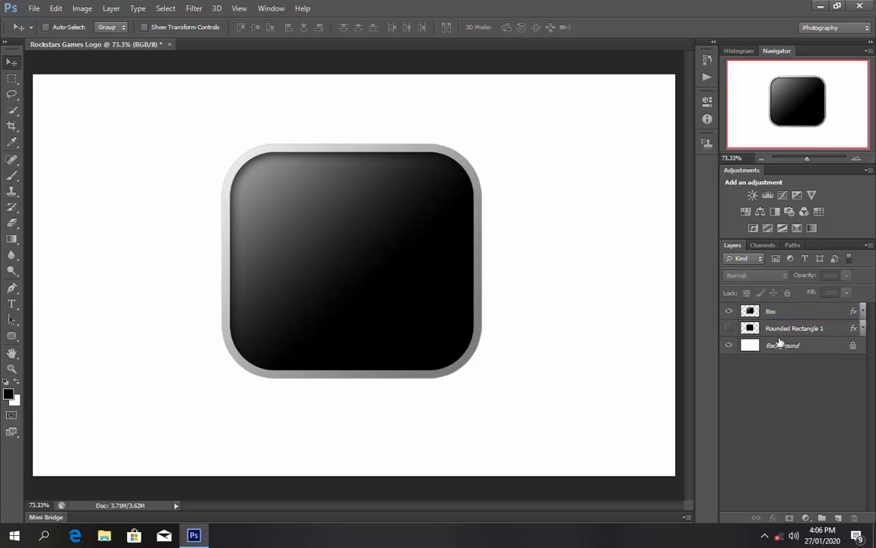
left_click(838, 518)
double_click(778, 311)
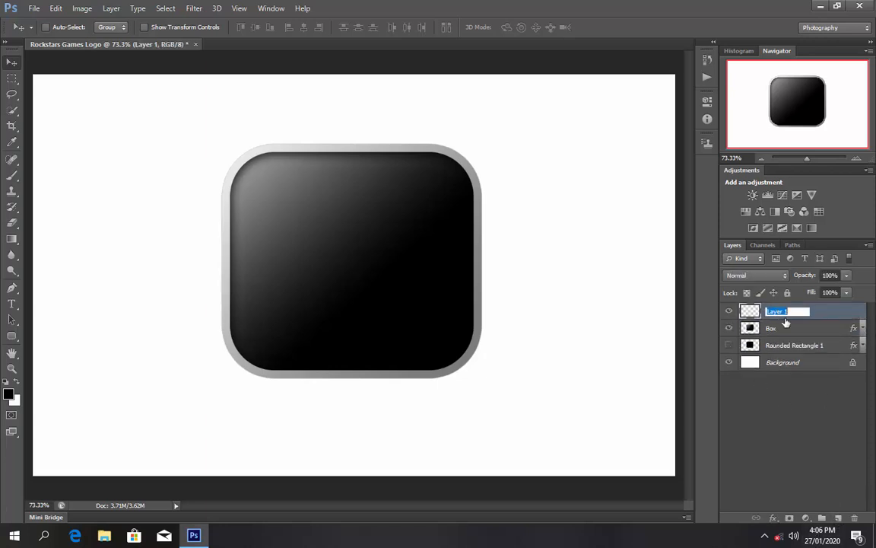
type("R Star")
key("Return")
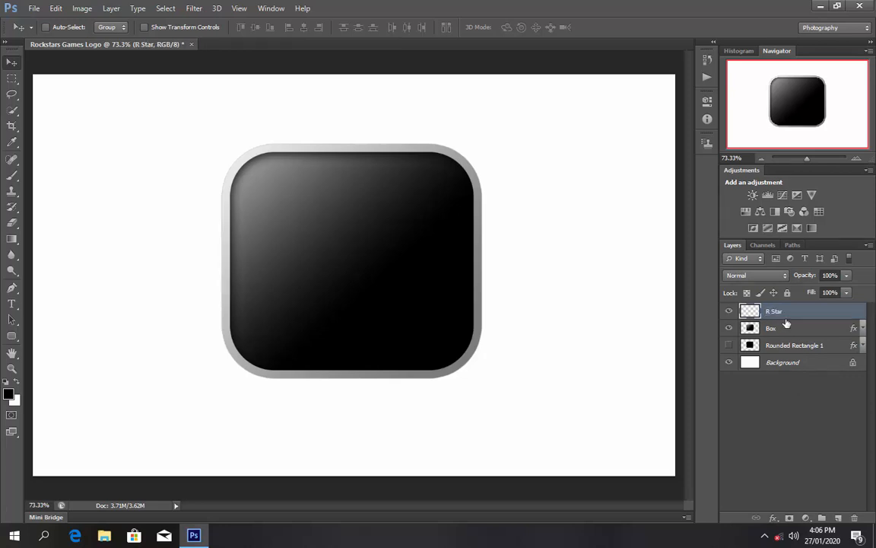
- Choose the Horizontal Type Tool with Arial Bold Italic
left_click(11, 306)
left_click(41, 303)
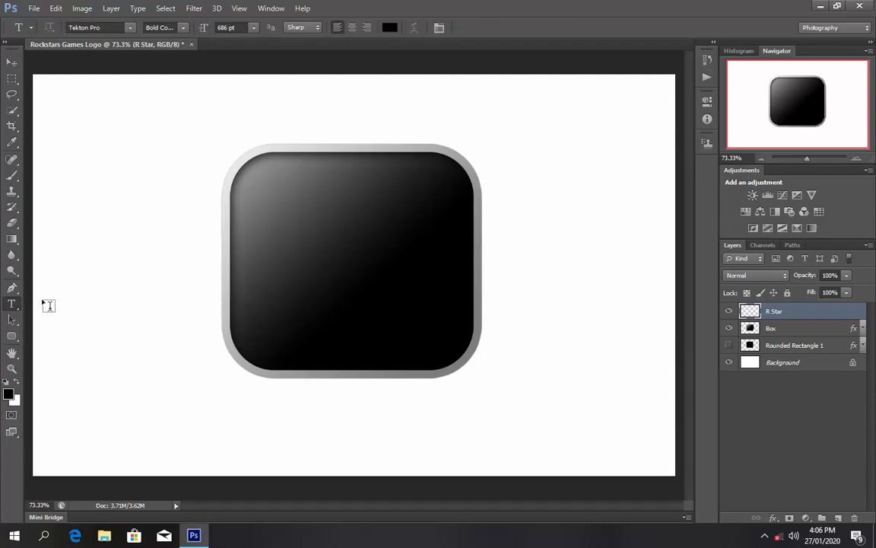
left_click(130, 28)
scroll(133, 151, "up", 12)
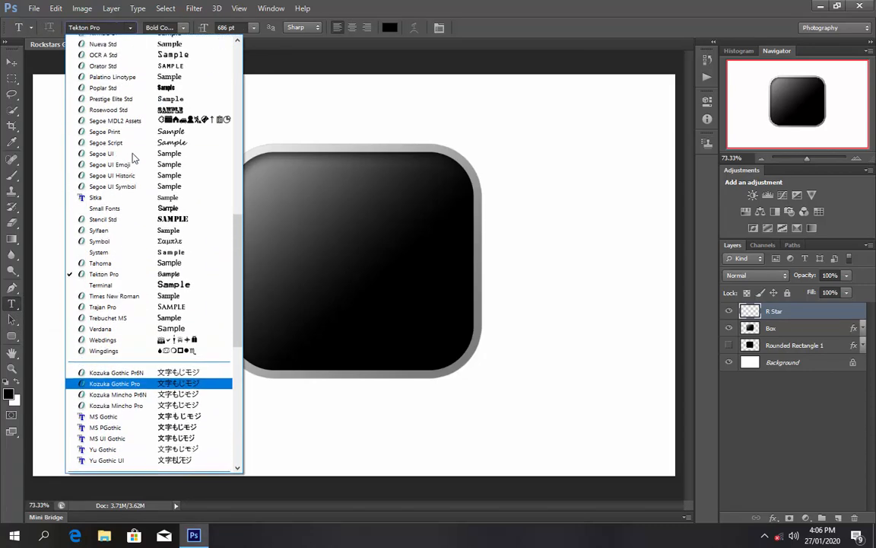
scroll(133, 157, "up", 12)
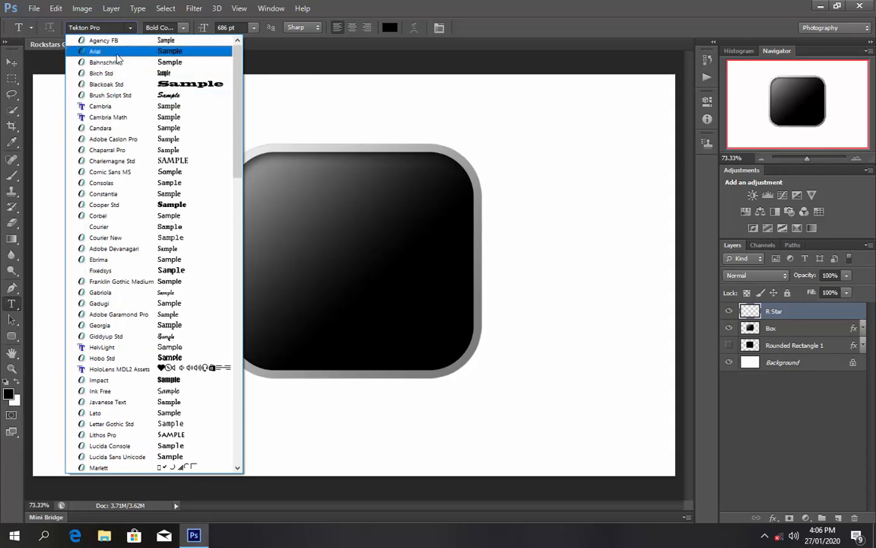
left_click(175, 51)
left_click(182, 31)
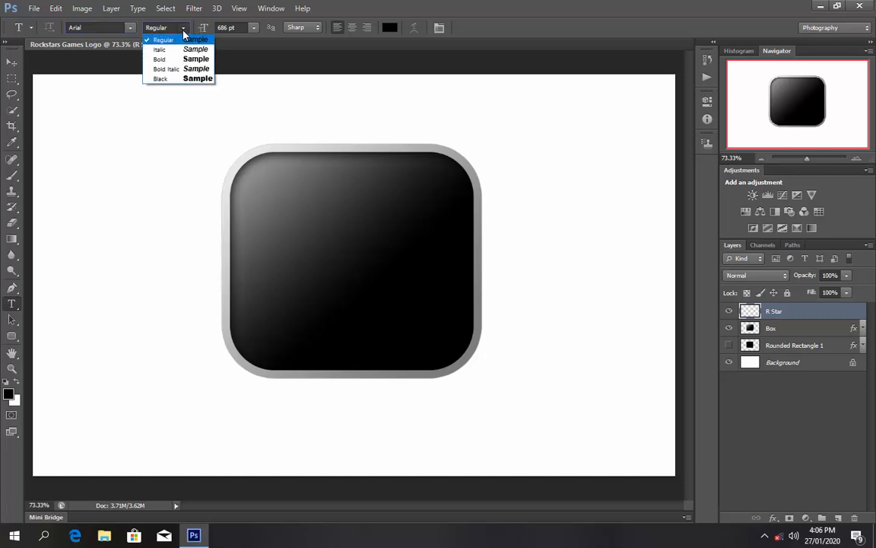
left_click(165, 69)
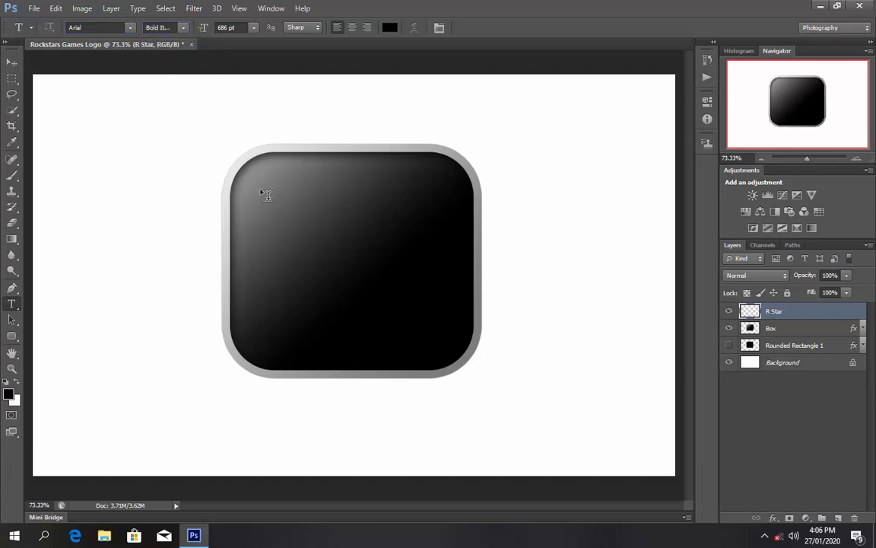
- Type an R at 48 pt on the black square
left_click_drag(261, 190, 295, 221)
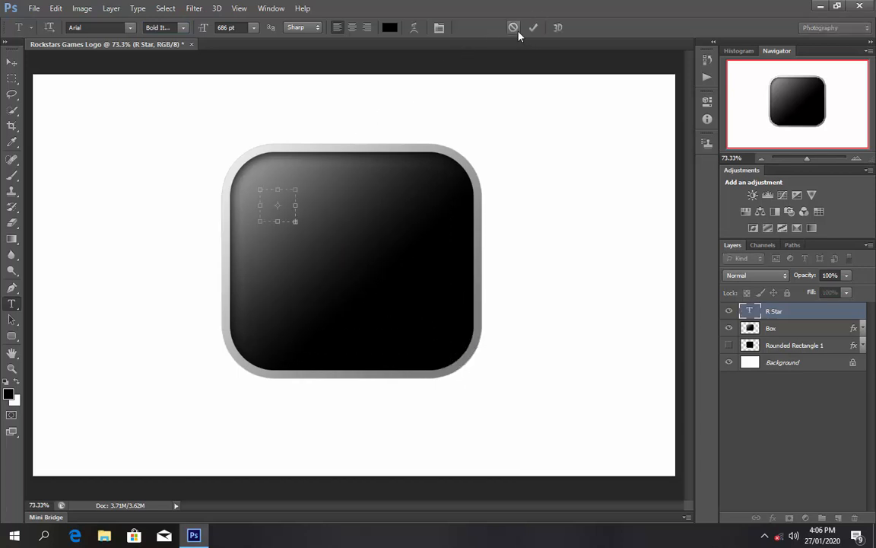
left_click(514, 28)
left_click(273, 245)
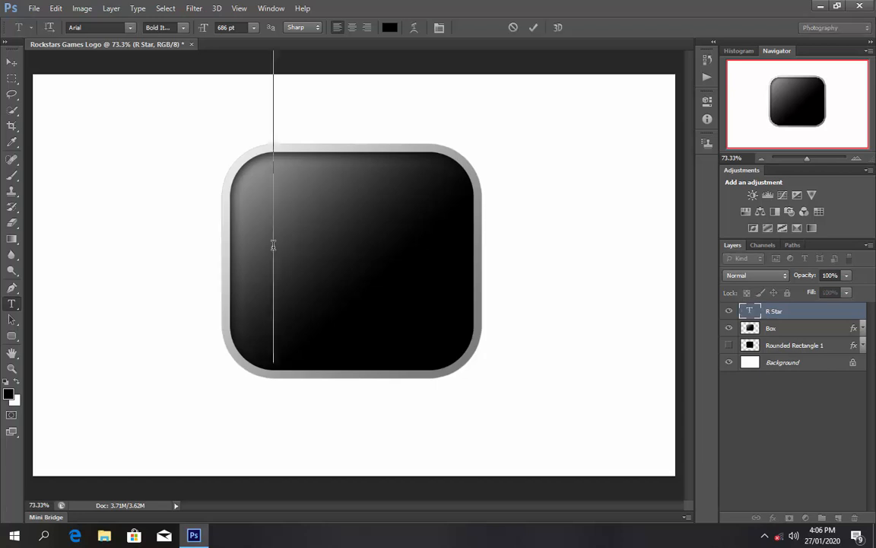
left_click(253, 28)
left_click(244, 207)
type("R")
- Enlarge the R to 294 pt, commit it, and move it down toward the square's centre
left_click(253, 27)
left_click(242, 229)
left_click_drag(288, 242, 266, 241)
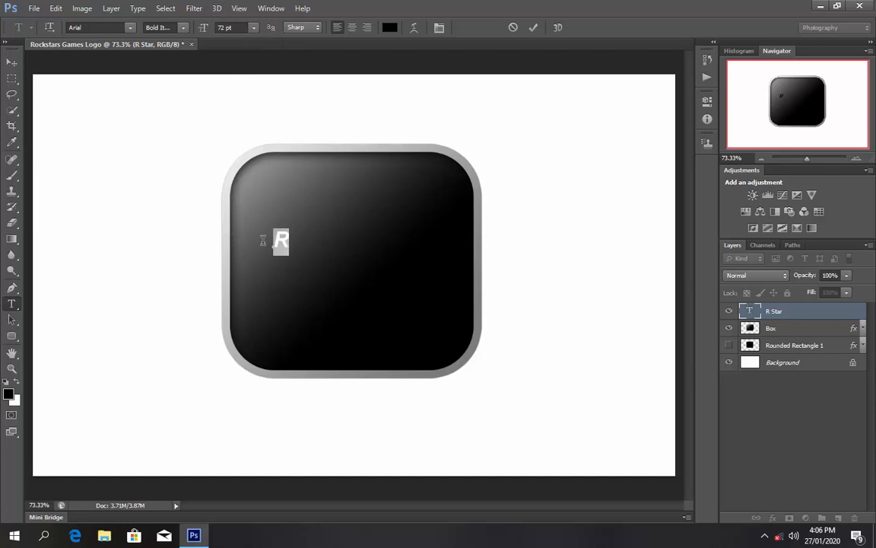
left_click(217, 28)
left_click_drag(217, 28, 296, 28)
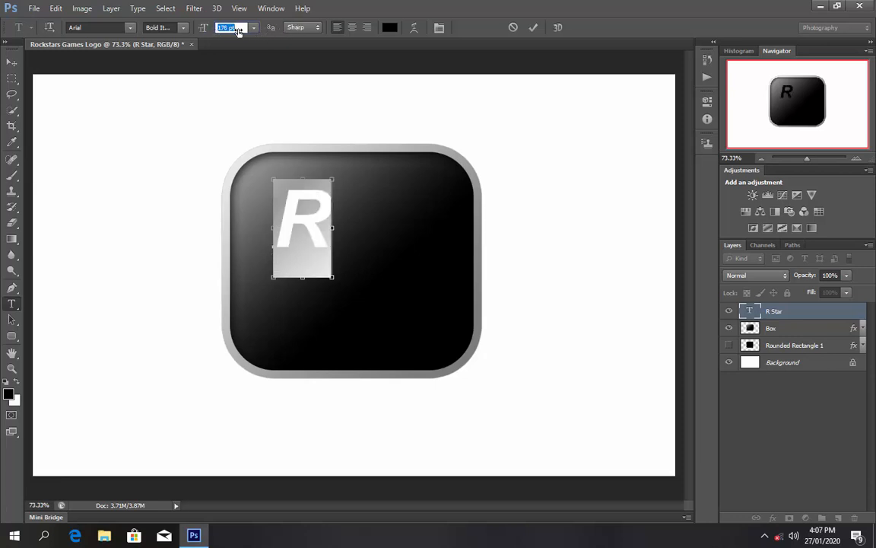
left_click_drag(220, 29, 291, 29)
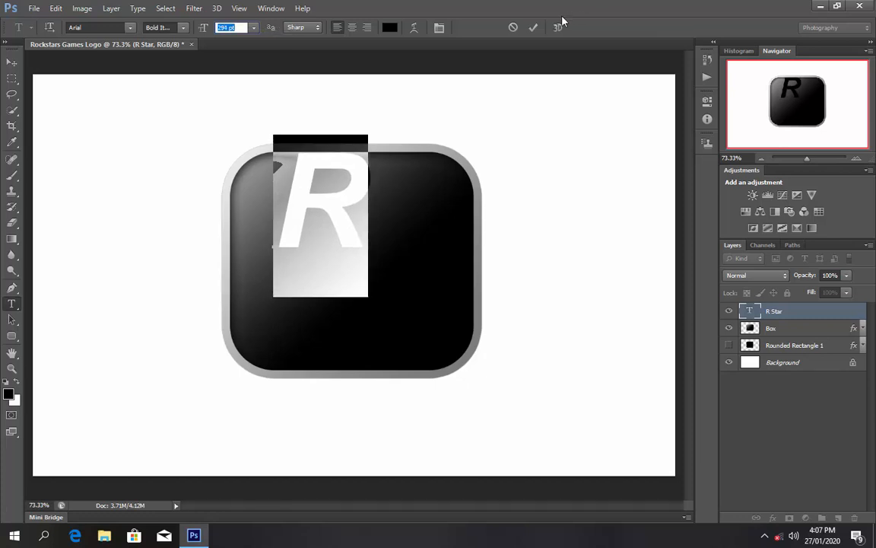
left_click(534, 28)
left_click_drag(324, 211, 330, 247)
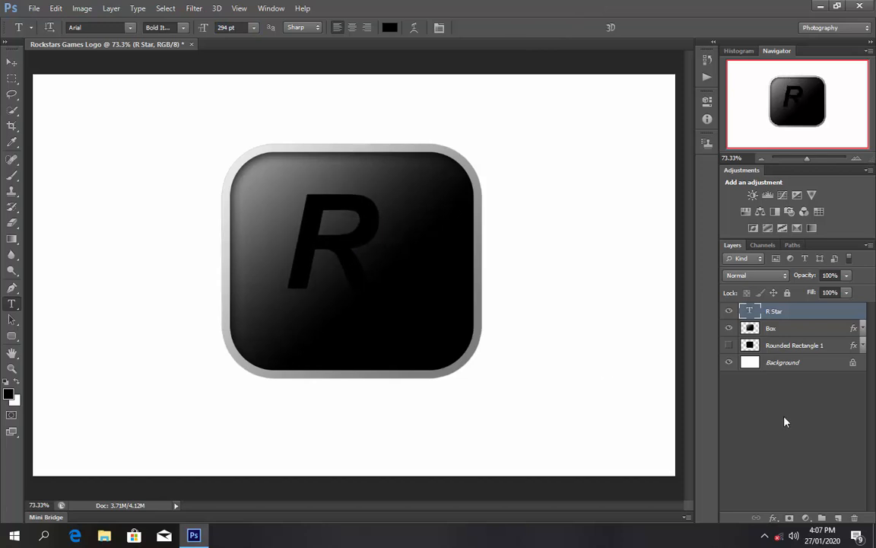
- Apply a white (ffffff) Color Overlay to the R and centre it in the square
left_click(773, 518)
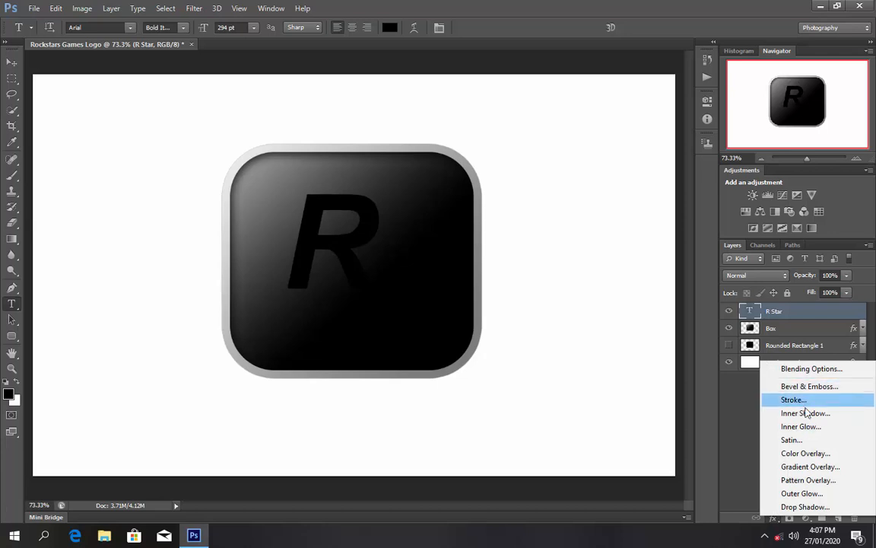
left_click(805, 452)
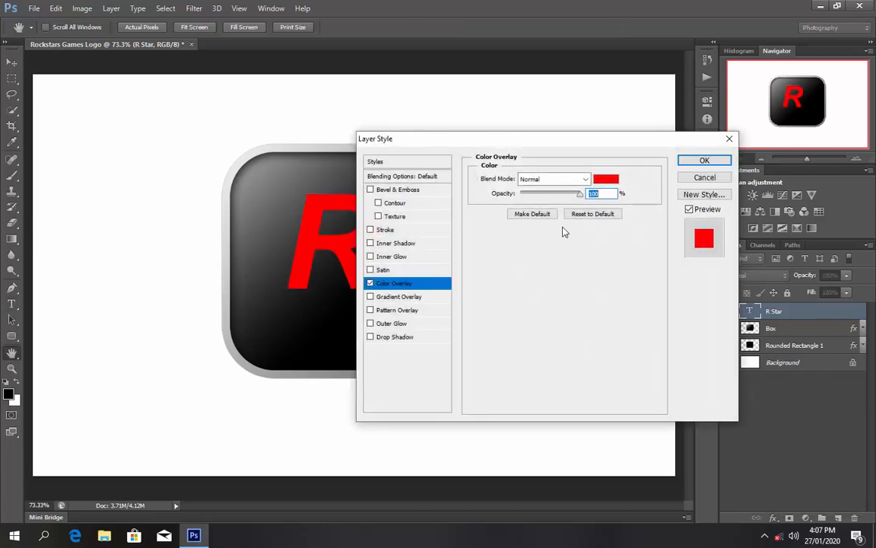
left_click(605, 183)
left_click(237, 131)
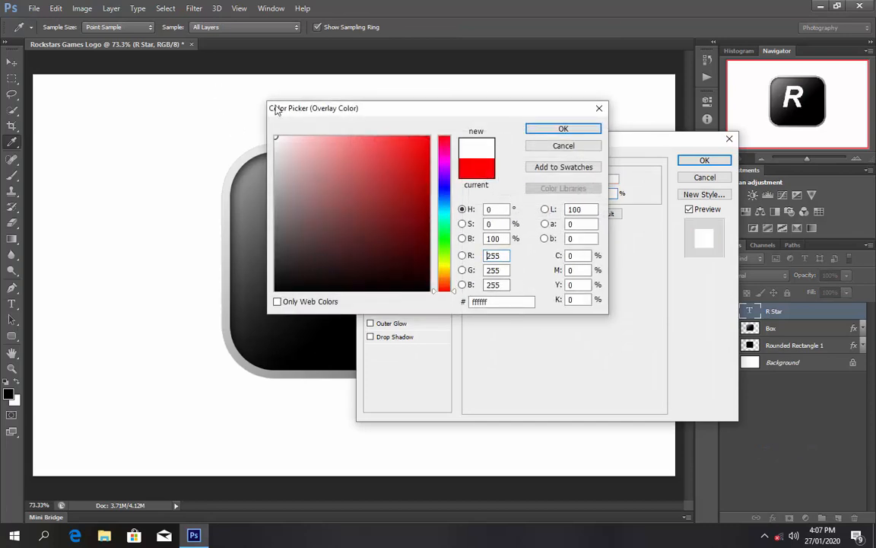
left_click(540, 131)
left_click(705, 160)
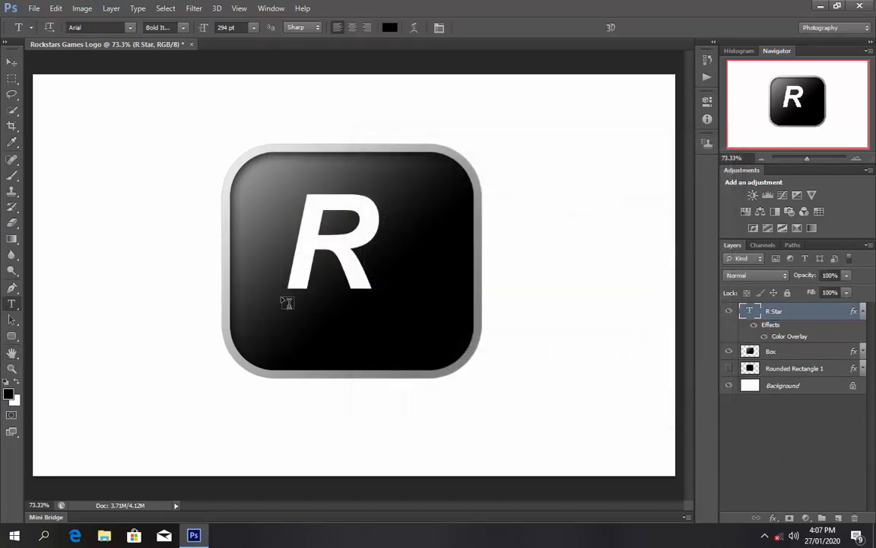
mouse_move(337, 254)
left_mouse_down()
mouse_move(352, 274)
mouse_move(337, 269)
left_mouse_up()
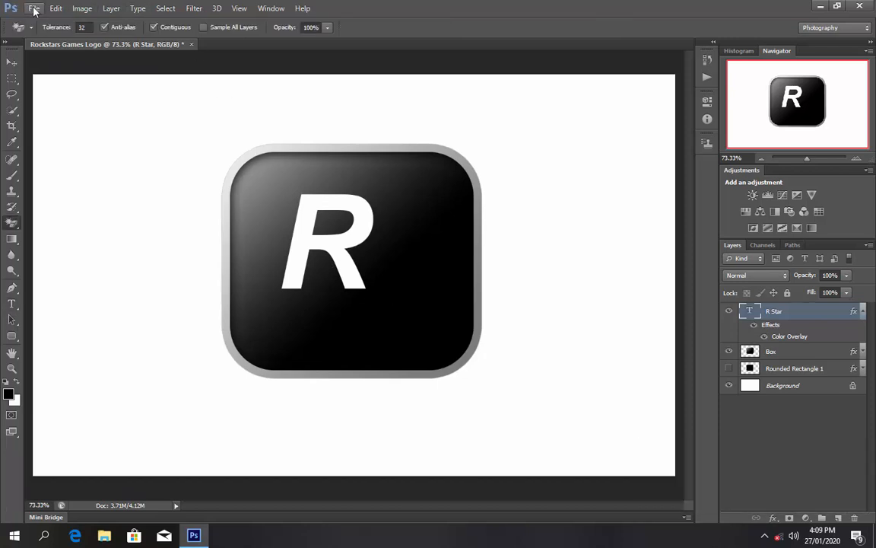
- Open the Star.png image file
left_click(34, 8)
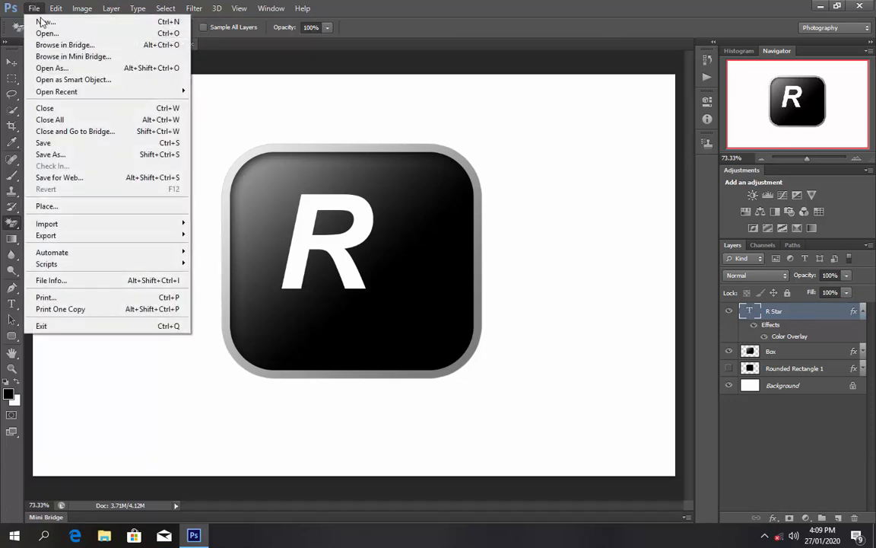
left_click(42, 34)
double_click(434, 217)
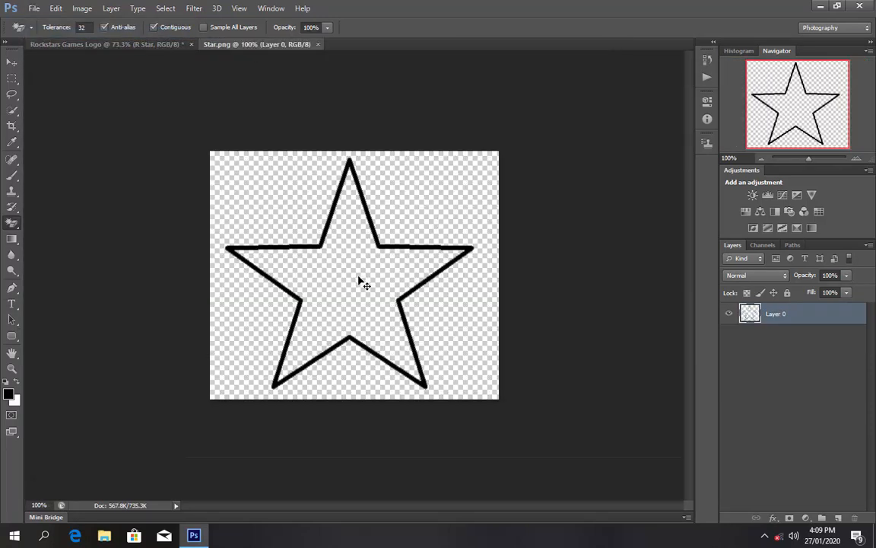
- Turn the star outline white with a Color Overlay and drag it toward the logo document
left_click(767, 518)
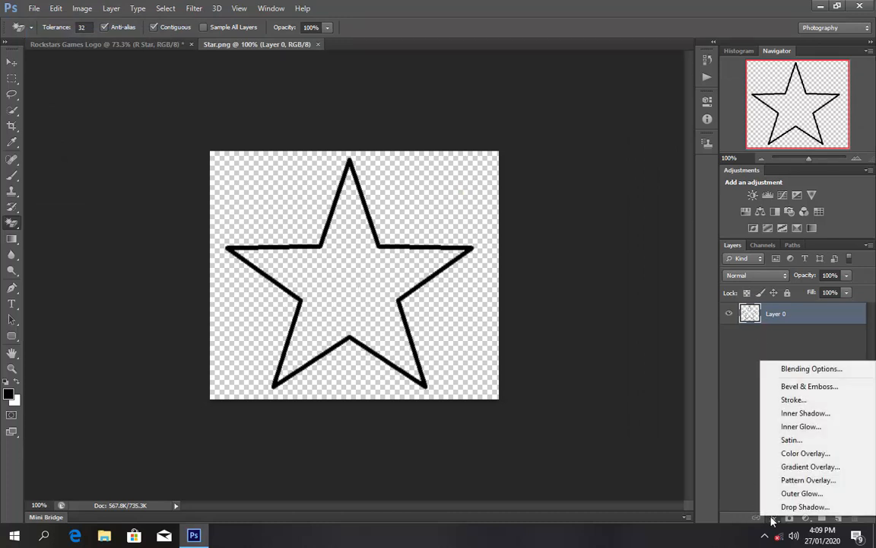
left_click(799, 453)
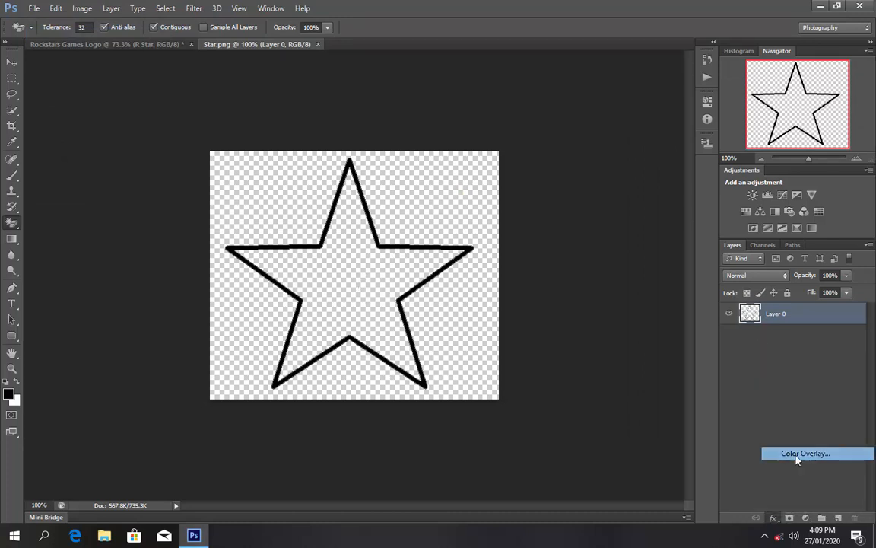
left_click(602, 183)
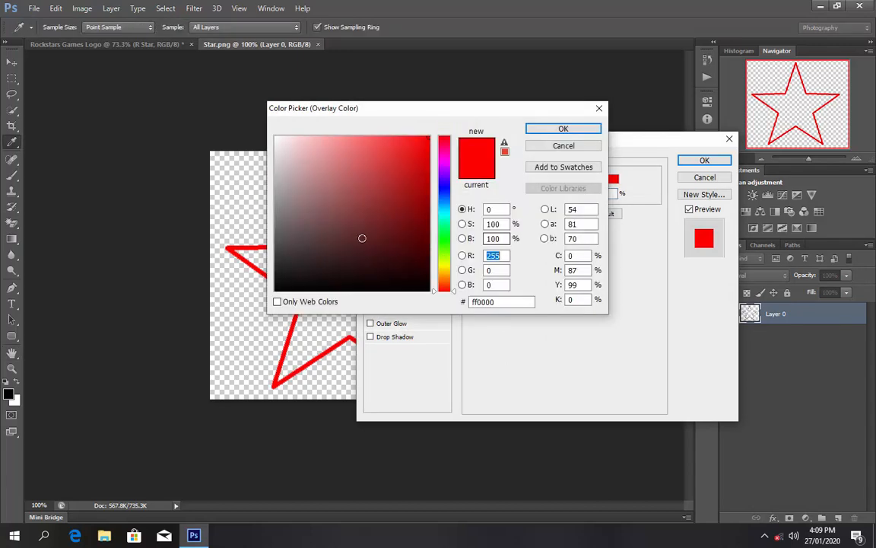
left_click_drag(362, 239, 184, 61)
left_click(590, 132)
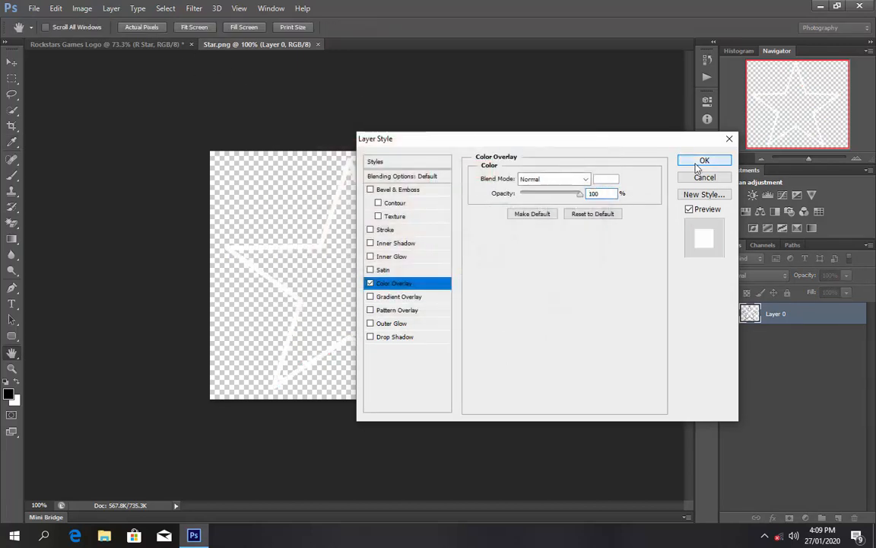
left_click(695, 162)
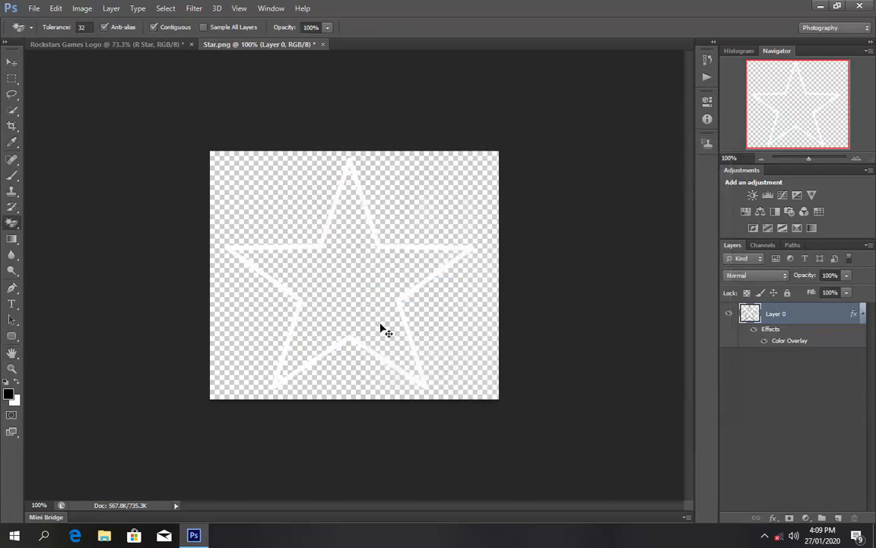
left_click_drag(381, 327, 333, 238)
- Drop the white star onto the logo, scale it to about 40%, and place it beside the R's lower right
mouse_move(410, 299)
left_mouse_down()
mouse_move(391, 281)
mouse_move(395, 293)
left_mouse_up()
key("ctrl+t")
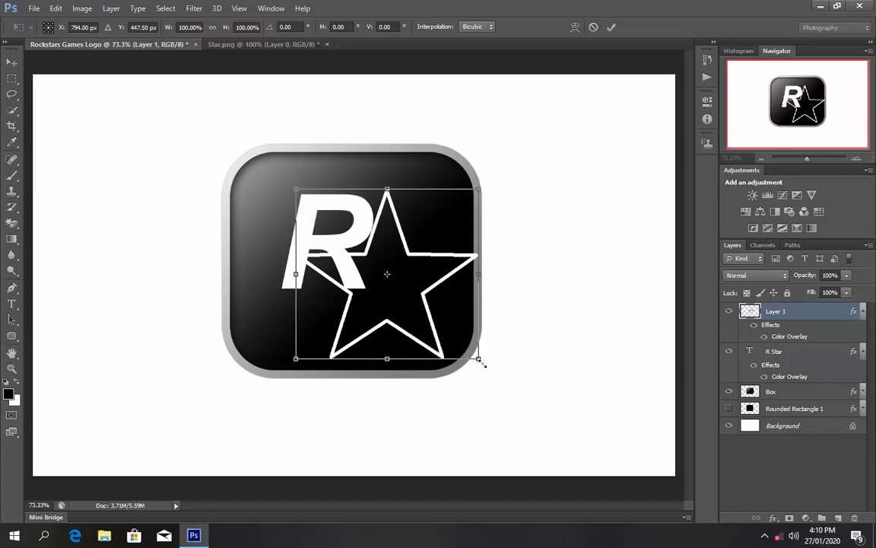
left_click_drag(479, 361, 422, 318)
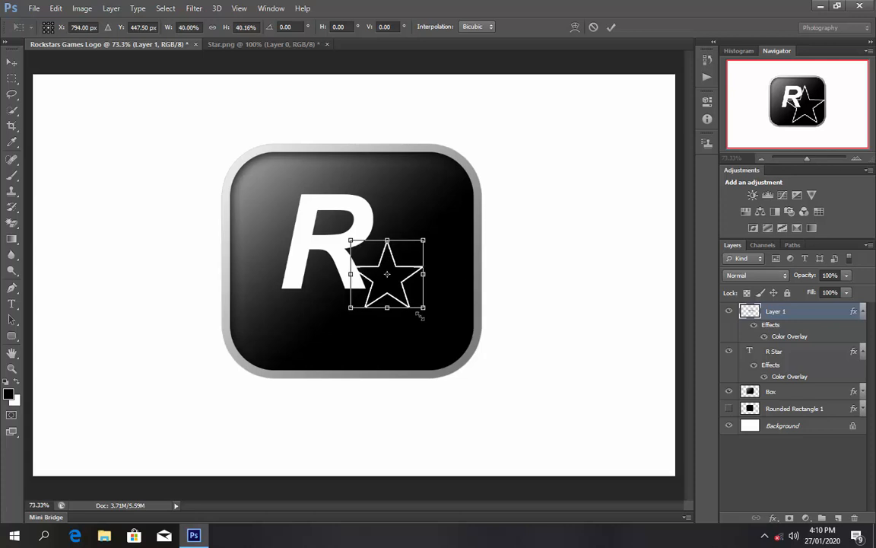
left_click(611, 27)
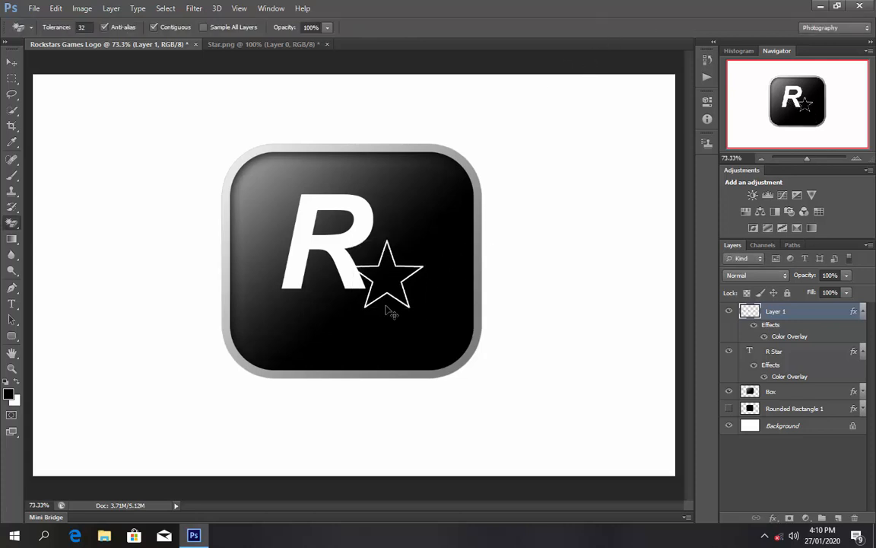
left_click_drag(380, 273, 374, 297)
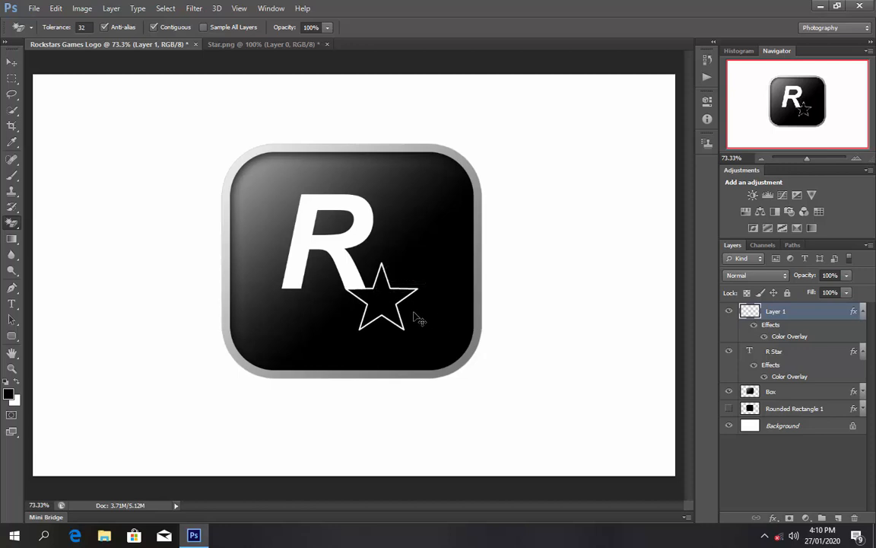
- Enlarge the star slightly and move it right and a little down
key("ctrl+t")
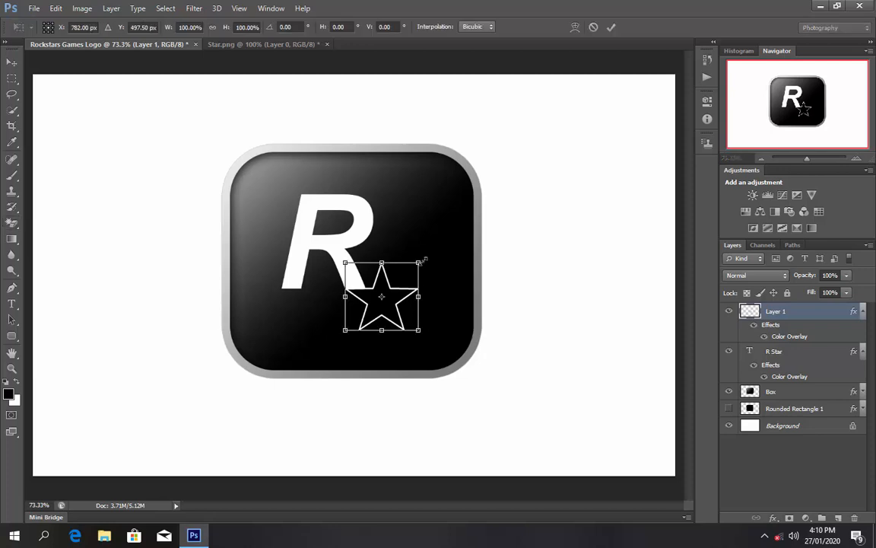
mouse_move(422, 261)
left_mouse_down()
mouse_move(437, 249)
mouse_move(429, 263)
left_mouse_up()
left_click(611, 28)
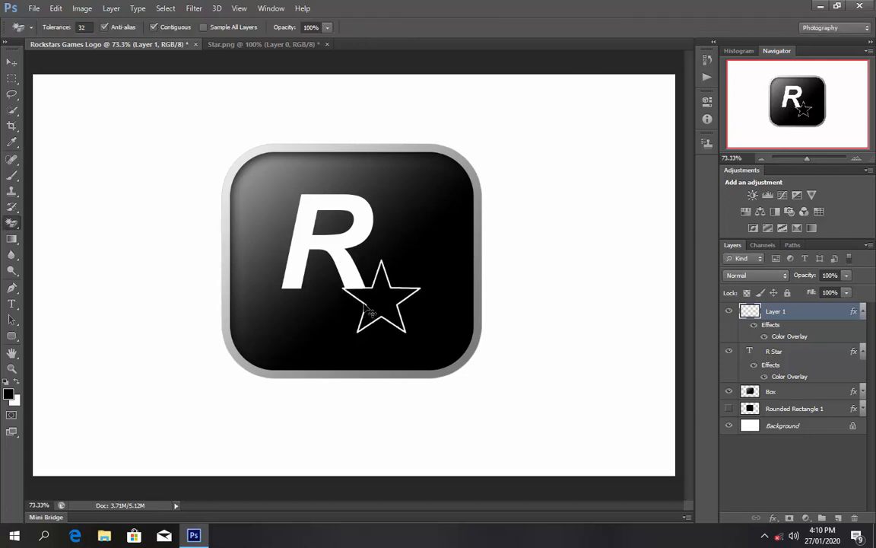
mouse_move(369, 310)
left_mouse_down()
mouse_move(381, 305)
mouse_move(377, 293)
mouse_move(374, 301)
left_mouse_up()
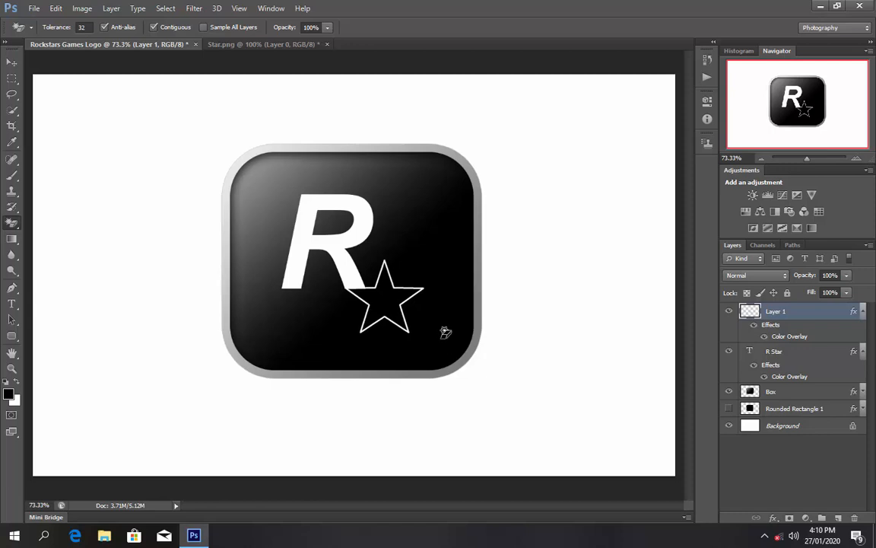
- Distort the star by pulling its top corners right so it slants about 12° like the italic R
key("ctrl+t")
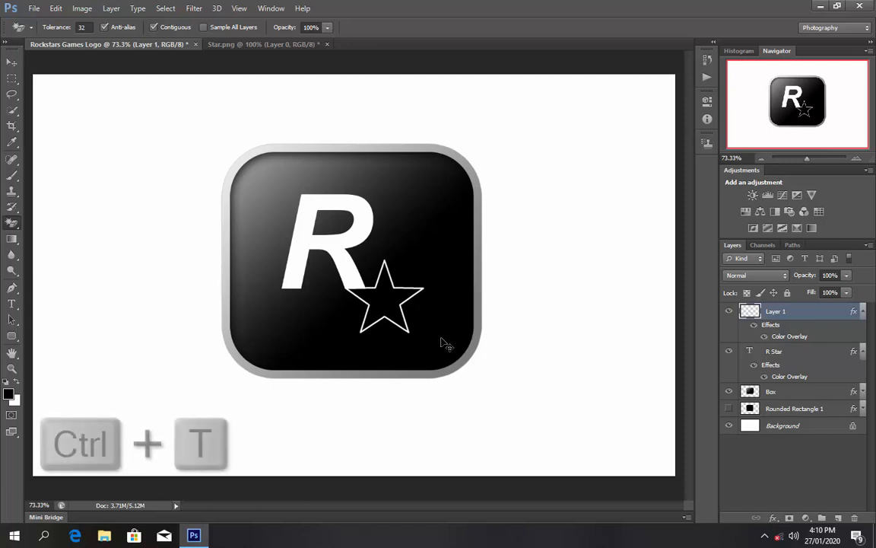
left_click_drag(424, 261, 441, 257)
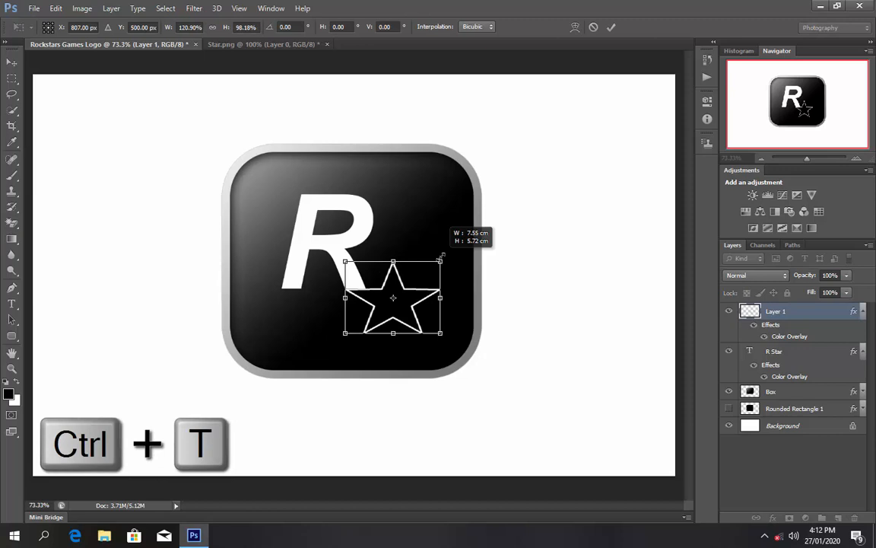
key("ctrl+z")
right_click(405, 279)
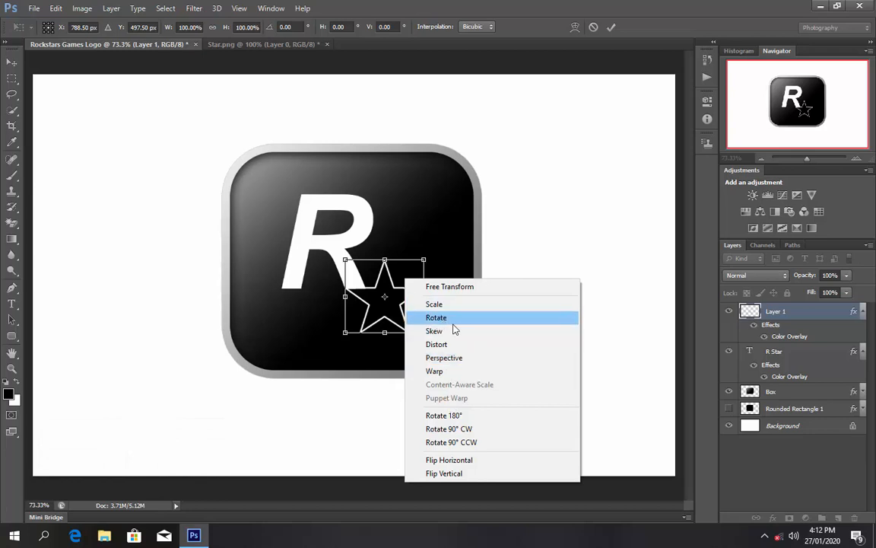
left_click(436, 344)
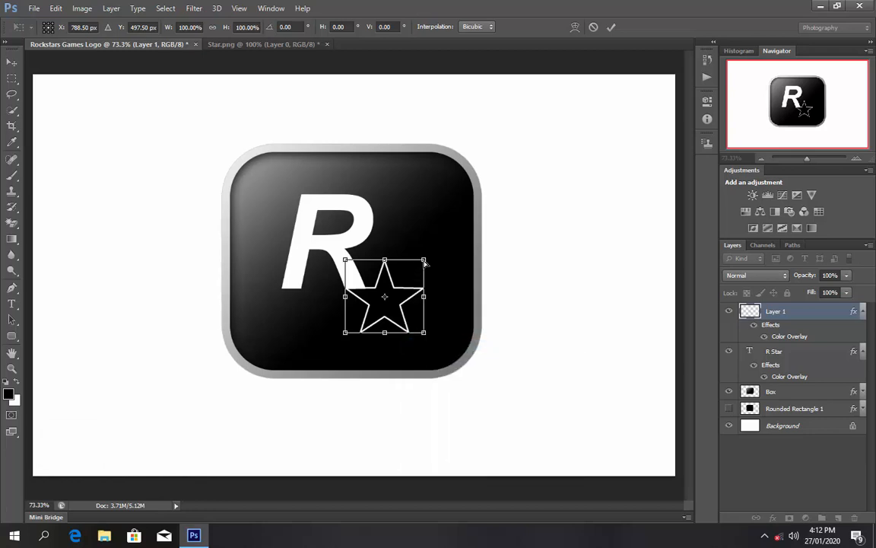
mouse_move(424, 260)
left_mouse_down()
mouse_move(434, 251)
mouse_move(439, 261)
left_mouse_up()
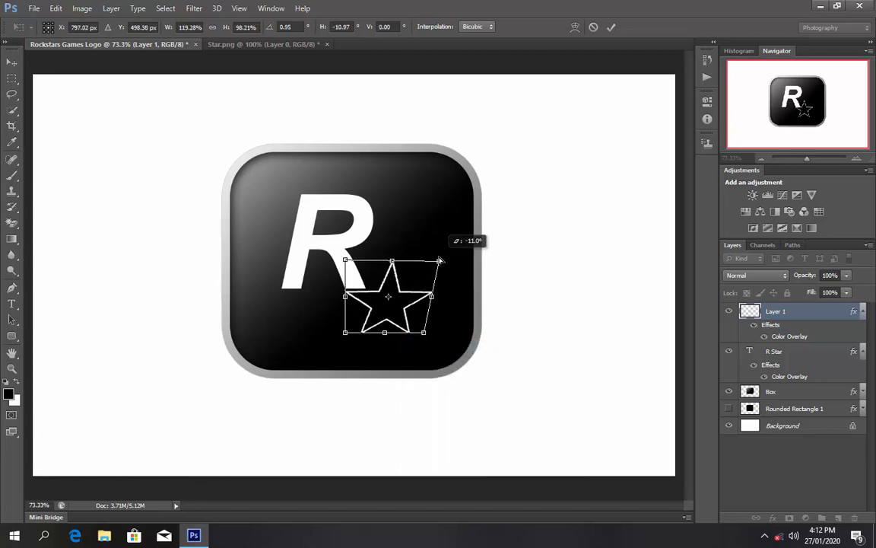
left_click_drag(346, 260, 360, 262)
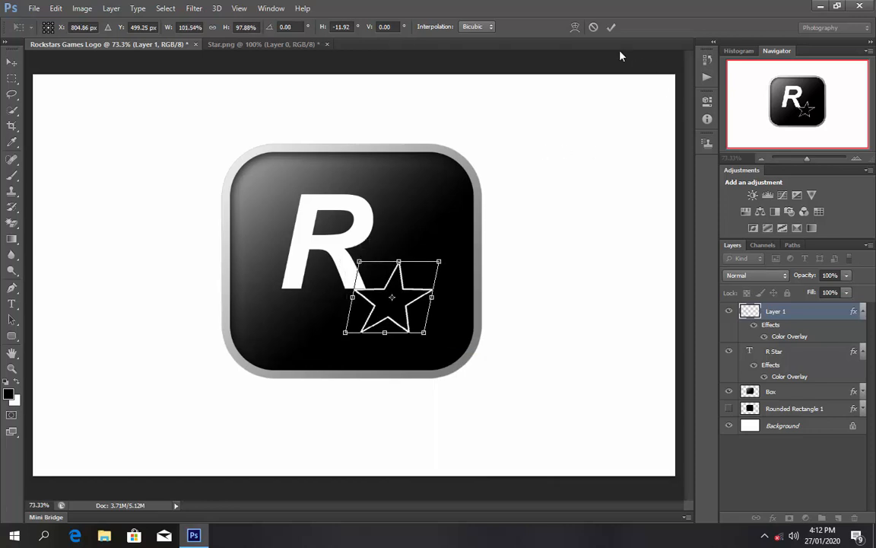
left_click(611, 27)
key("e")
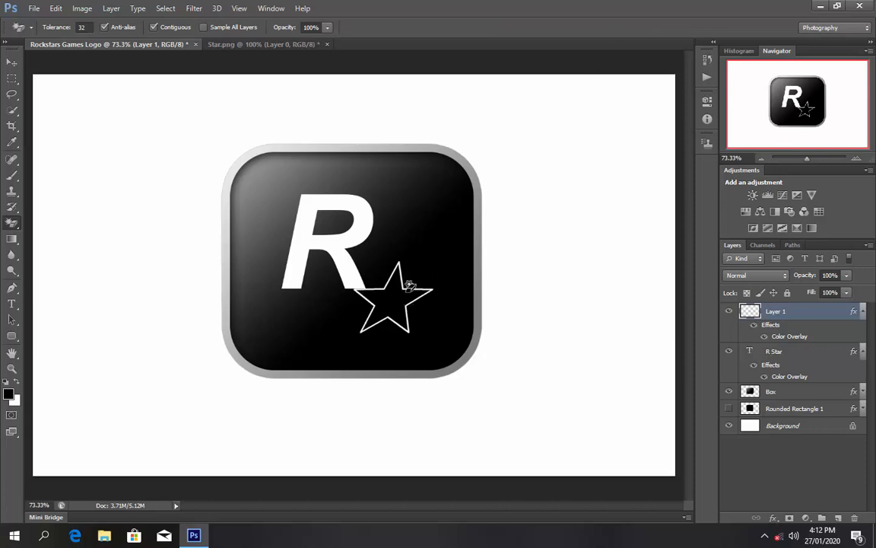
- Nudge the slanted star left and up, snug against the R's foot
key("ctrl+Left")
key("ctrl+Left")
key("ctrl+Left")
key("ctrl+Left")
key("ctrl+Left")
key("ctrl+Left")
key("ctrl+Left")
key("ctrl+Up")
key("ctrl+Up")
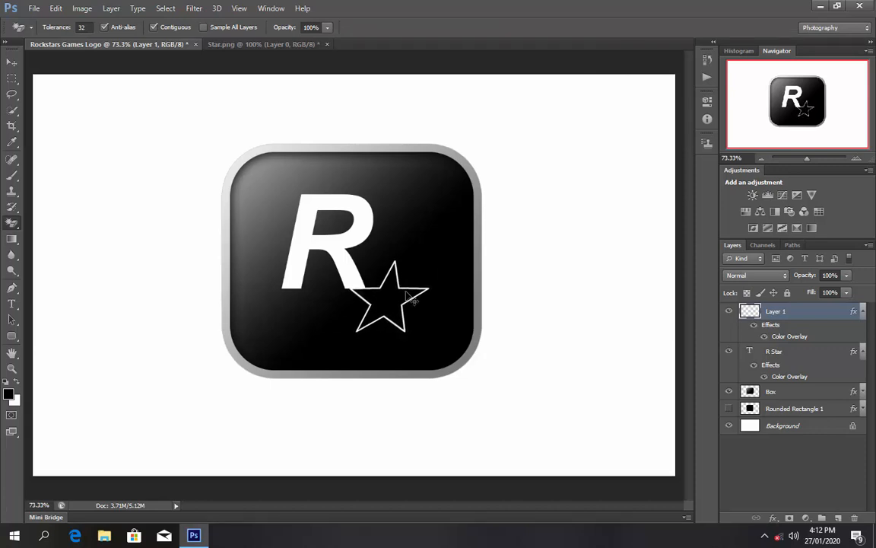
key("ctrl+Left")
key("ctrl+Left")
key("ctrl+Left")
key("ctrl+Left")
key("ctrl+Left")
key("ctrl+Left")
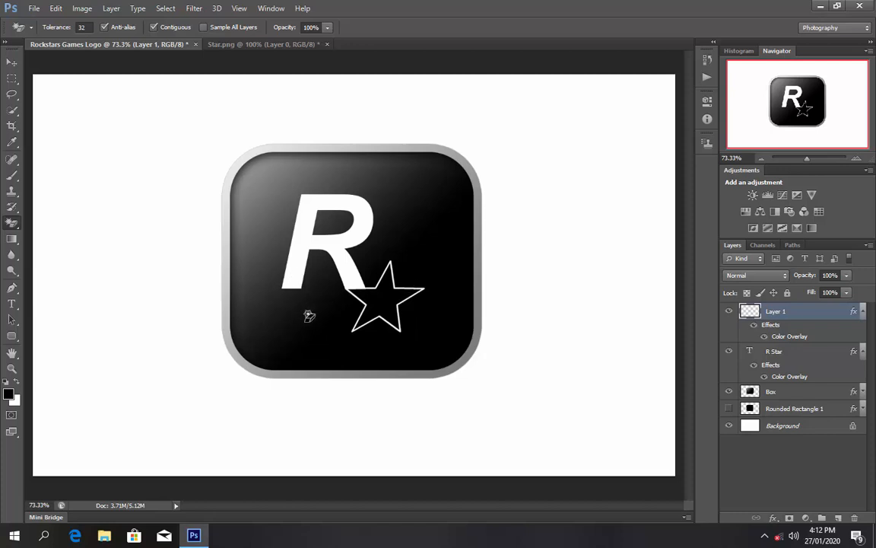
scroll(365, 307, "up", 5)
scroll(365, 307, "down", 5)
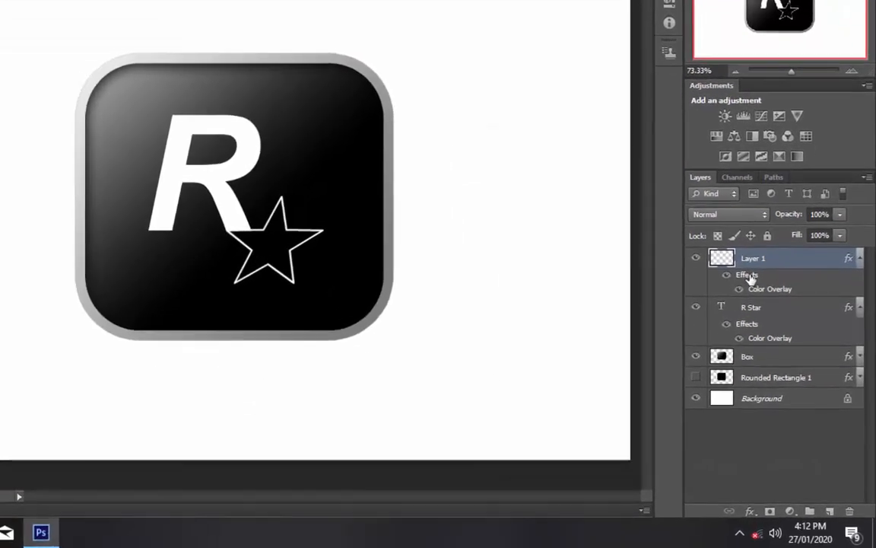
- Add a white Stroke layer style to the star's Layer 1
double_click(771, 325)
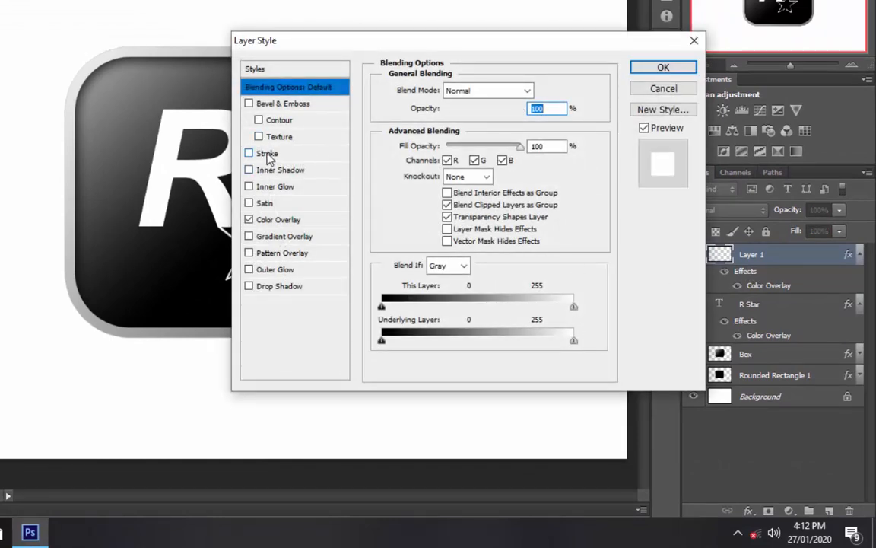
left_click(267, 153)
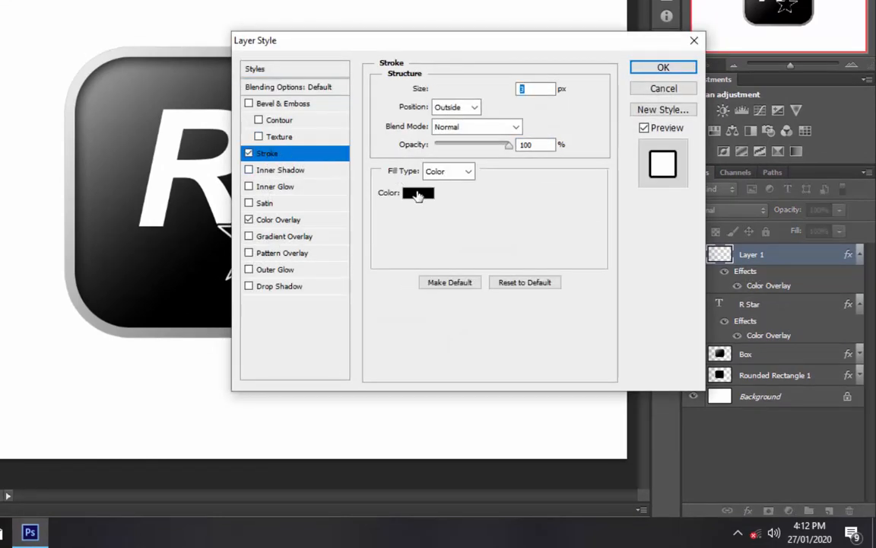
left_click(418, 193)
left_click(132, 38)
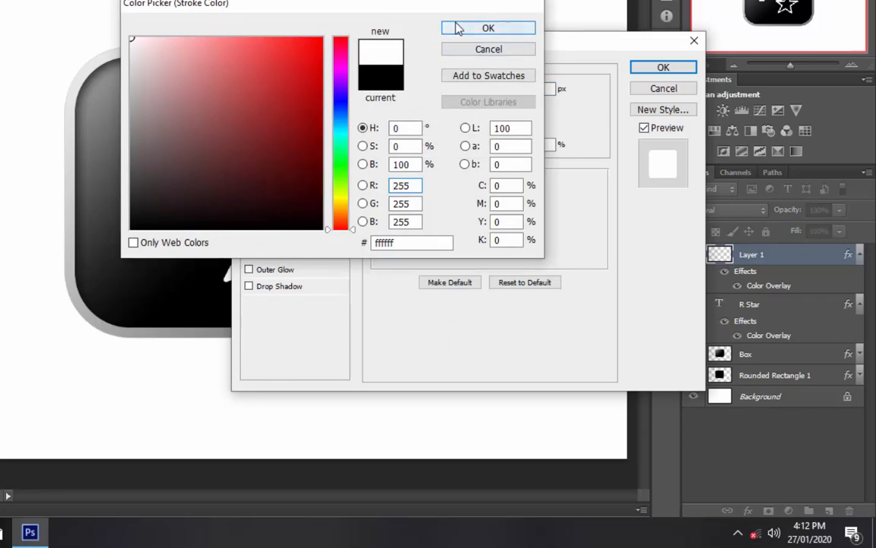
left_click(459, 28)
left_click_drag(363, 39, 516, 81)
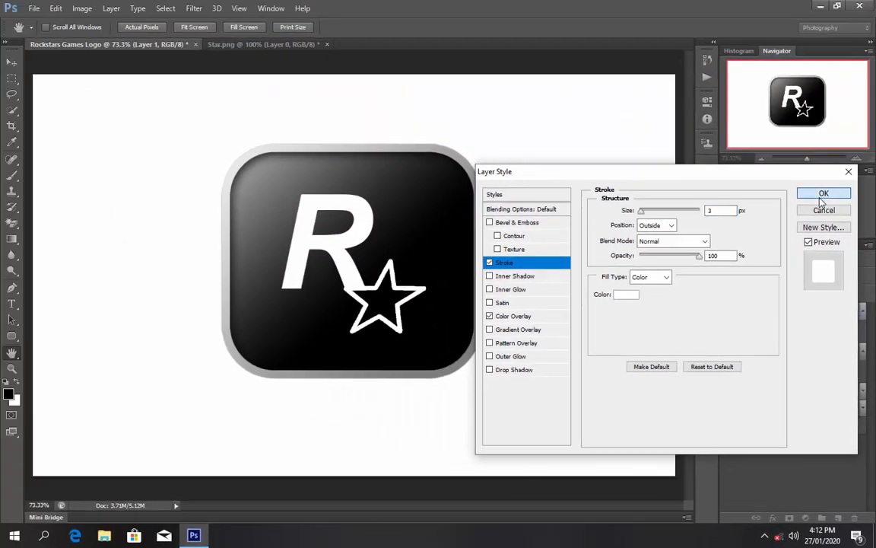
left_click(823, 194)
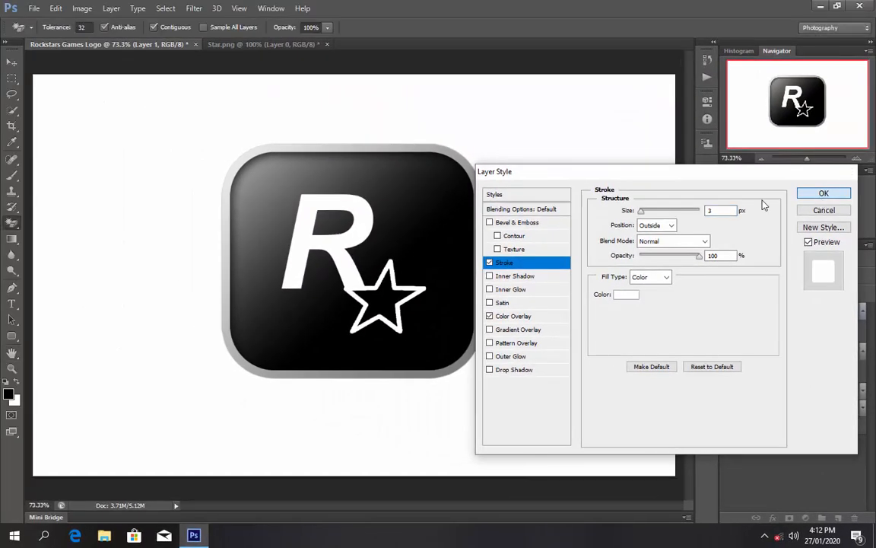
- Nudge the star up and right, then select it together with the R layer and collapse their effect lists
key("ctrl+Right")
key("ctrl+Right")
key("ctrl+Right")
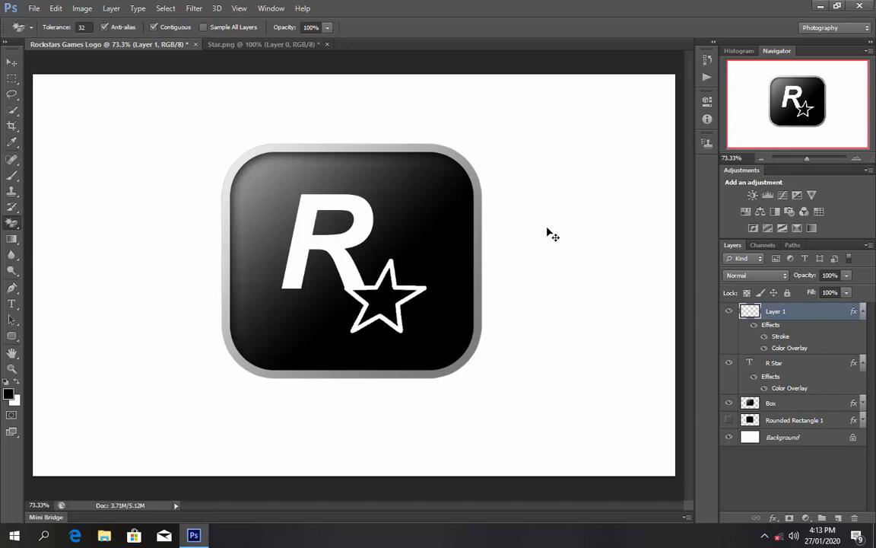
key("ctrl+Up")
key("ctrl+Up")
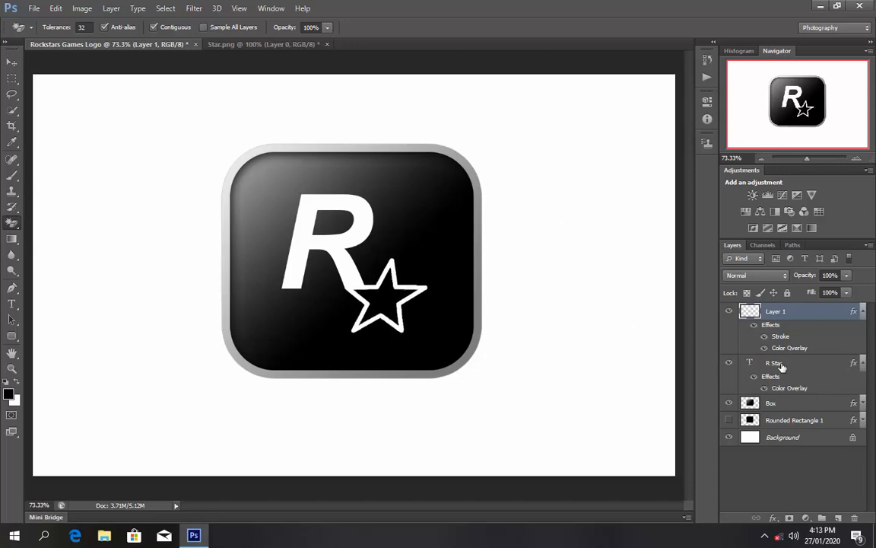
left_click(775, 363, "ctrl")
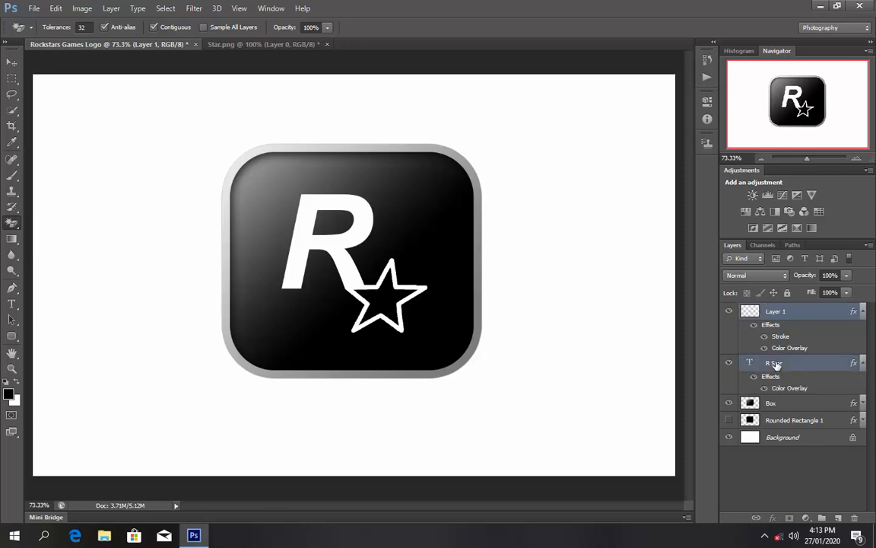
left_click(864, 365)
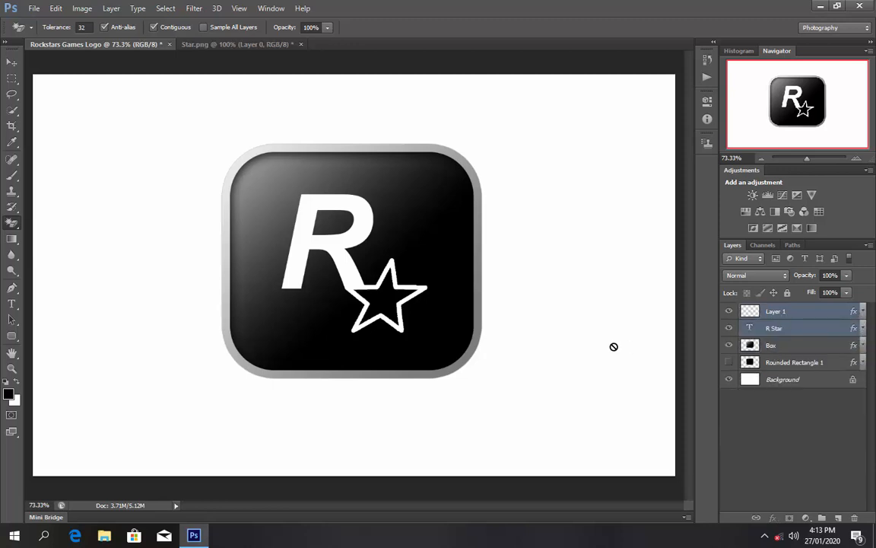
- Nudge the R and star together a few pixels until centered, then deselect the layers
key("ctrl+Up")
key("ctrl+Up")
key("ctrl+Up")
key("ctrl+Up")
key("ctrl+Up")
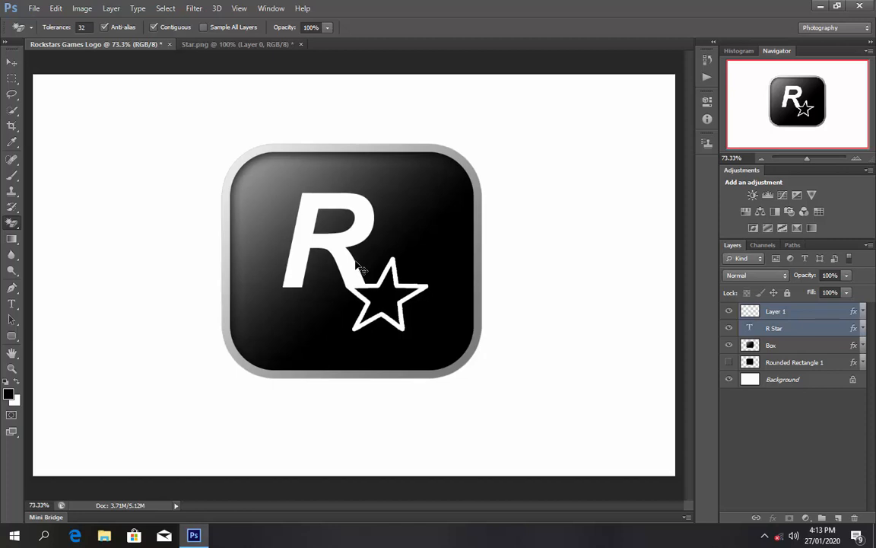
key("ctrl+Right")
key("ctrl+Right")
key("ctrl+Right")
key("ctrl+Right")
key("ctrl+Right")
key("ctrl+Right")
key("ctrl+Right")
key("ctrl+Right")
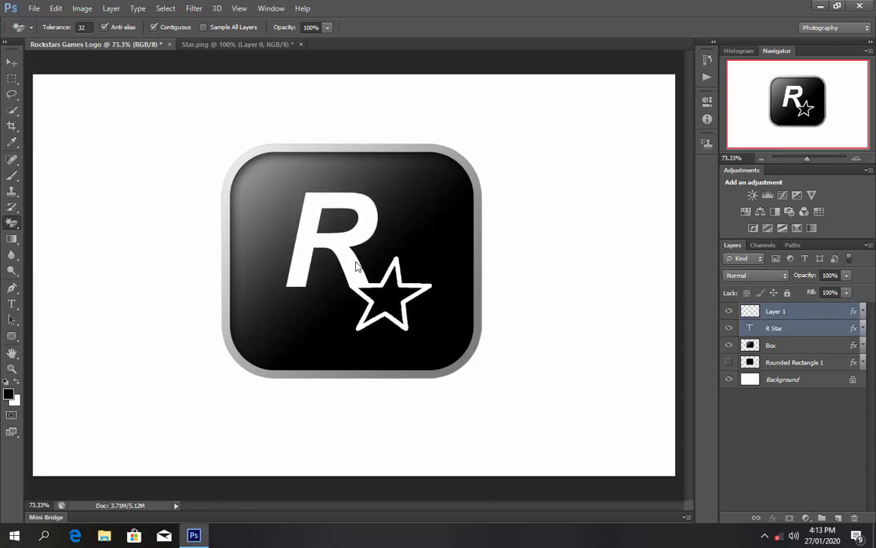
key("ctrl+Down")
key("ctrl+Down")
key("ctrl+Down")
key("ctrl+Down")
key("ctrl+Right")
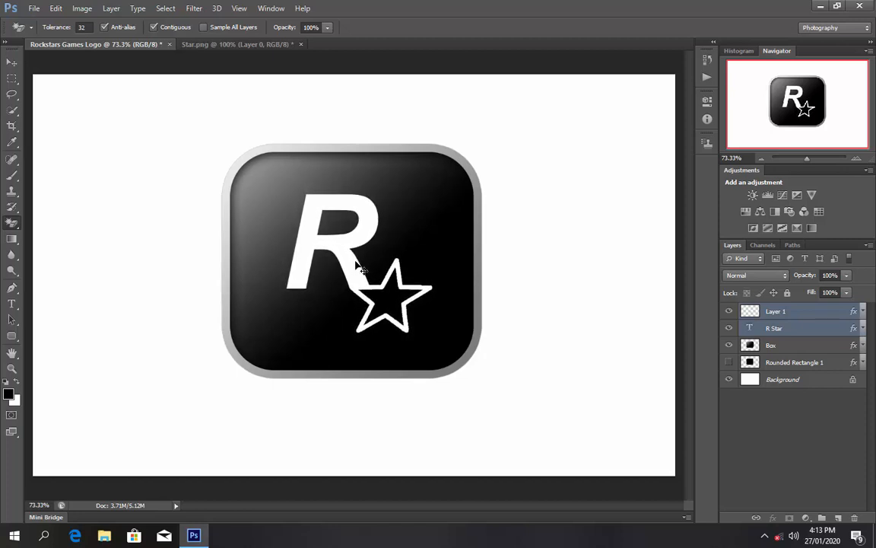
key("ctrl+Down")
key("ctrl+Left")
key("ctrl+Up")
key("ctrl+Down")
key("ctrl+Up")
key("ctrl+Down")
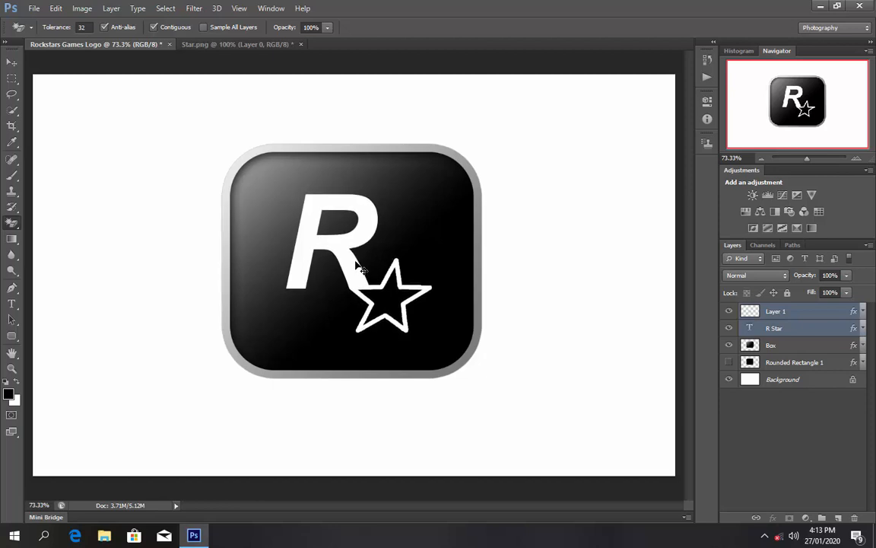
key("ctrl+Up")
key("ctrl+Left")
left_click(804, 411)
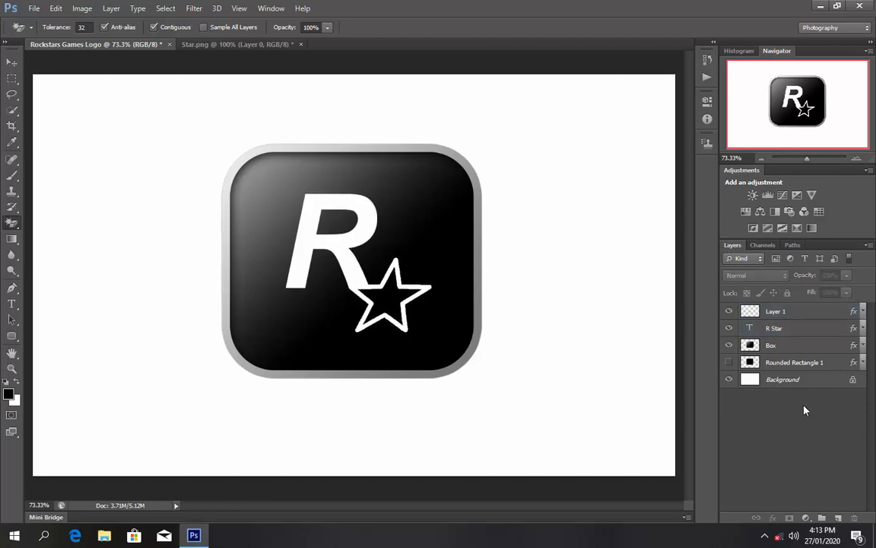
- Add a reflected, reversed gradient fill layer above the Background, scaled to about 219%
left_click(795, 380)
left_click(805, 517)
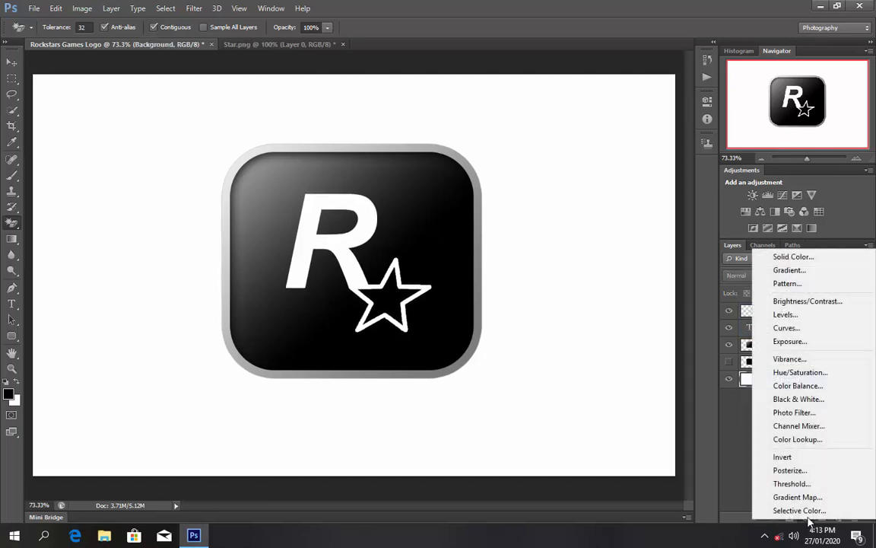
left_click(788, 271)
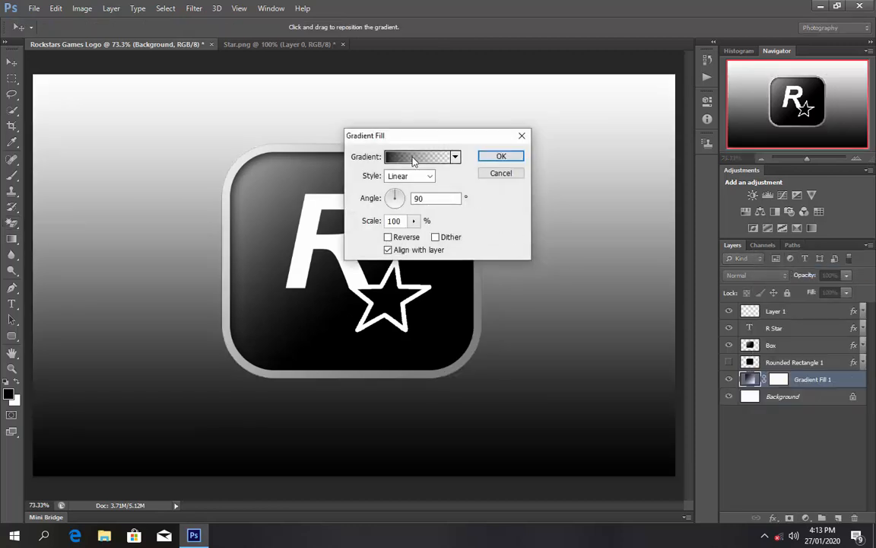
left_click(410, 176)
left_click(402, 216)
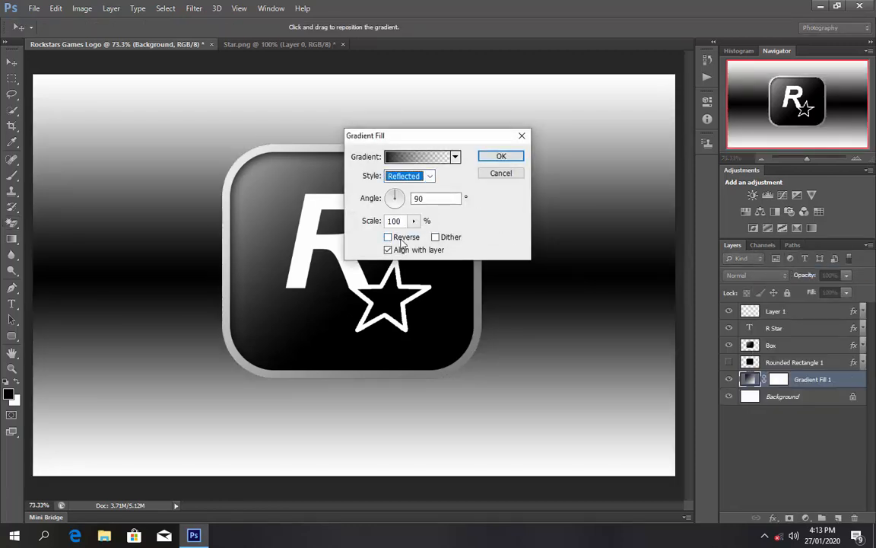
left_click(388, 238)
left_click(414, 221)
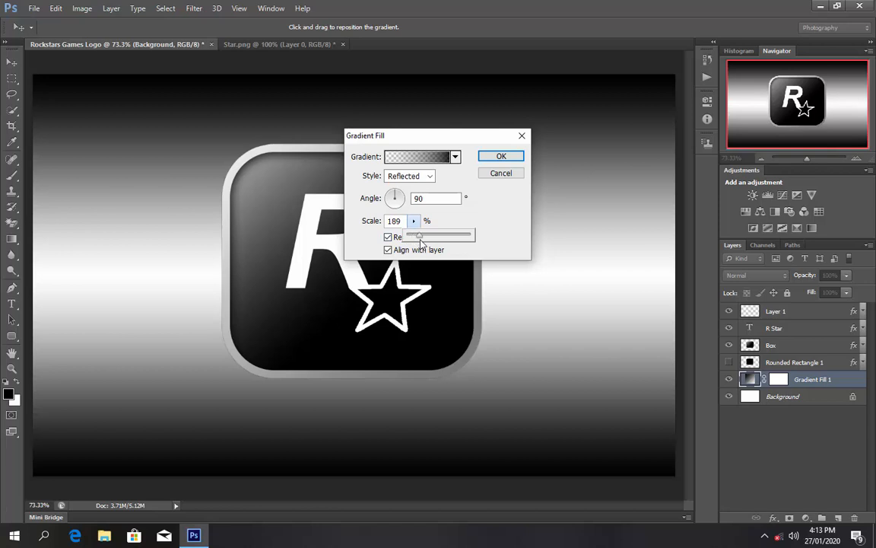
left_click_drag(419, 240, 424, 241)
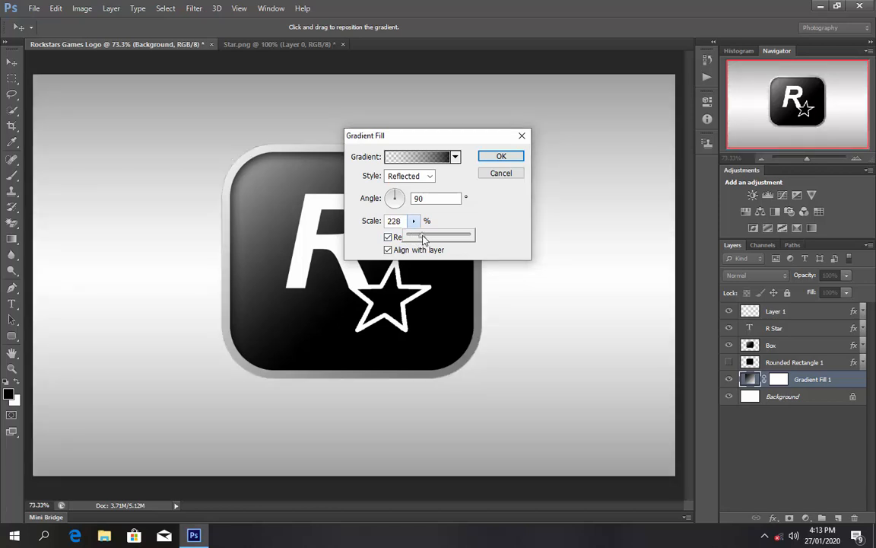
left_click_drag(423, 237, 420, 237)
left_click(495, 155)
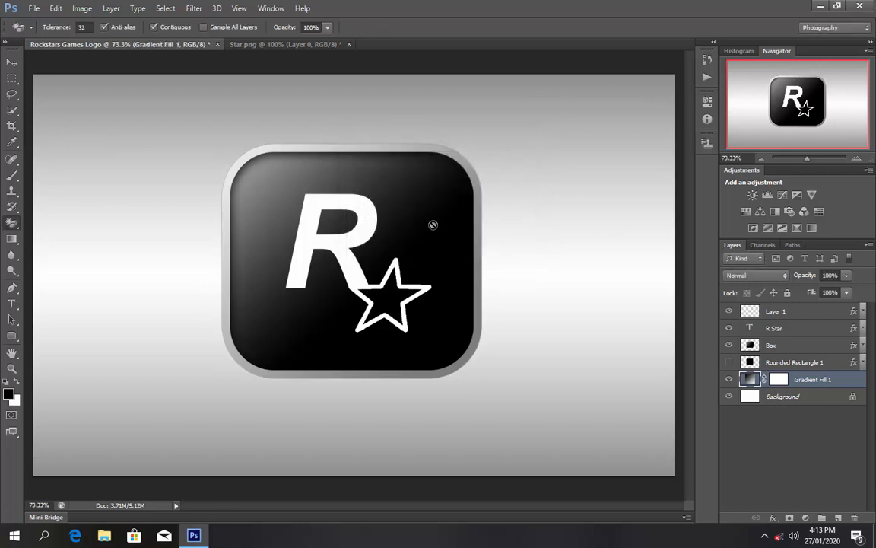
- Select the R and star layers together and nudge them slightly up and left
key("ctrl+minus")
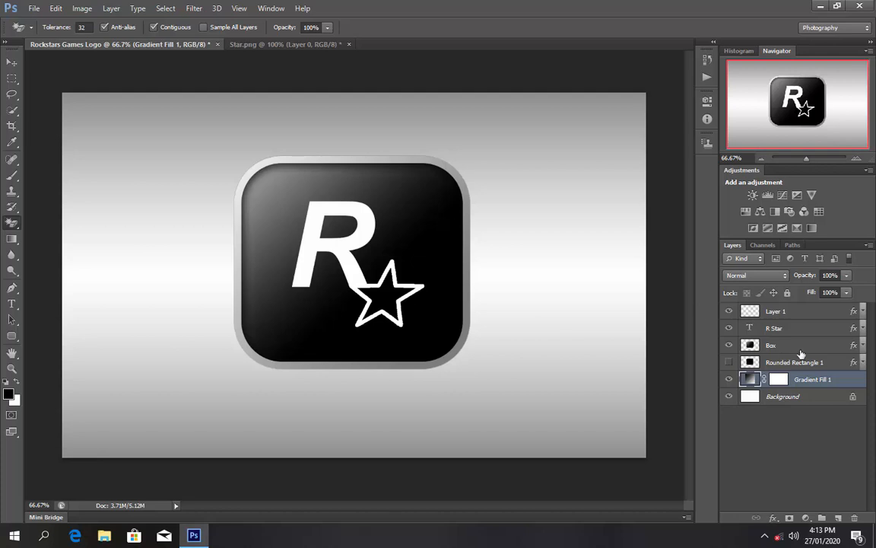
left_click(799, 314)
left_click(743, 329, "shift")
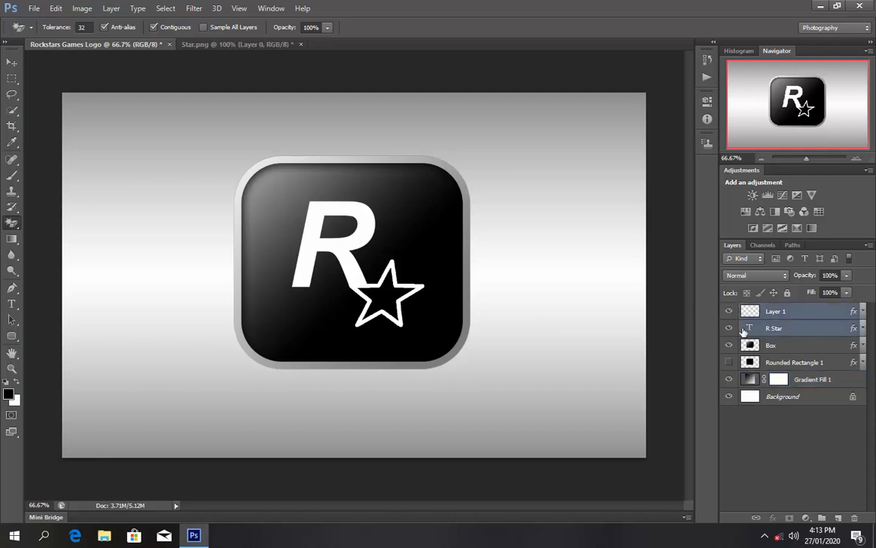
key("ctrl+Up")
key("ctrl+Up")
key("ctrl+Up")
key("ctrl+Up")
key("ctrl+Up")
key("ctrl+Up")
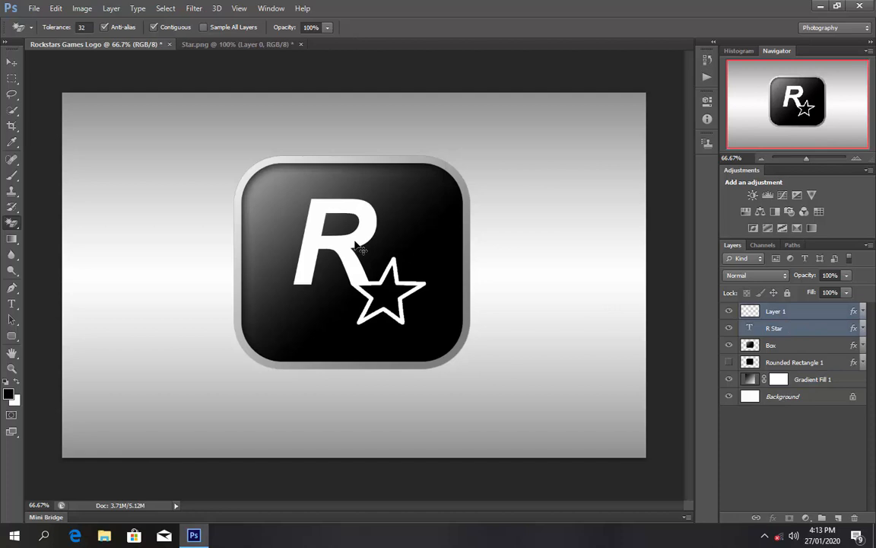
key("ctrl+Left")
key("ctrl+Left")
key("ctrl+Left")
key("ctrl+Left")
key("ctrl+Left")
key("ctrl+Left")
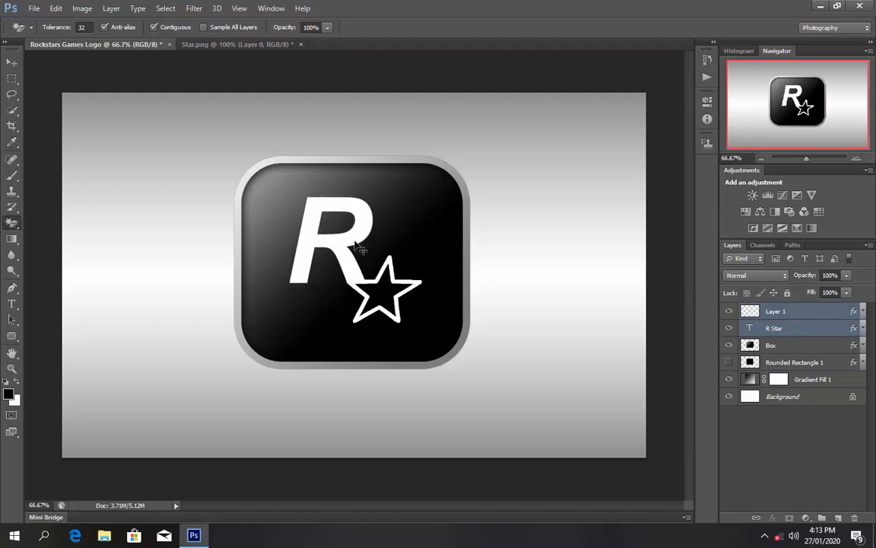
key("ctrl+Left")
key("ctrl+Left")
key("ctrl+Left")
key("ctrl+Down")
key("ctrl+Down")
key("ctrl+Down")
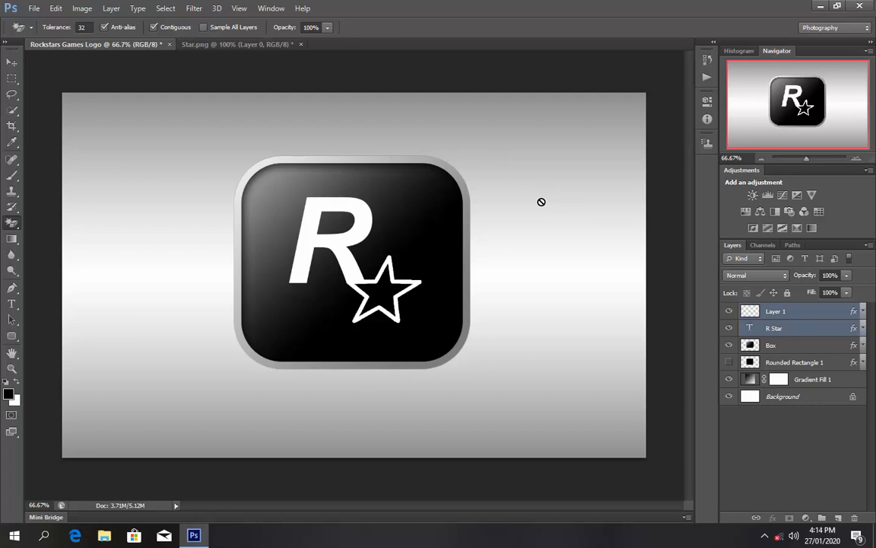
- Skew the R text layer about -7.3° so it leans forward, and commit the transform
left_click(799, 329)
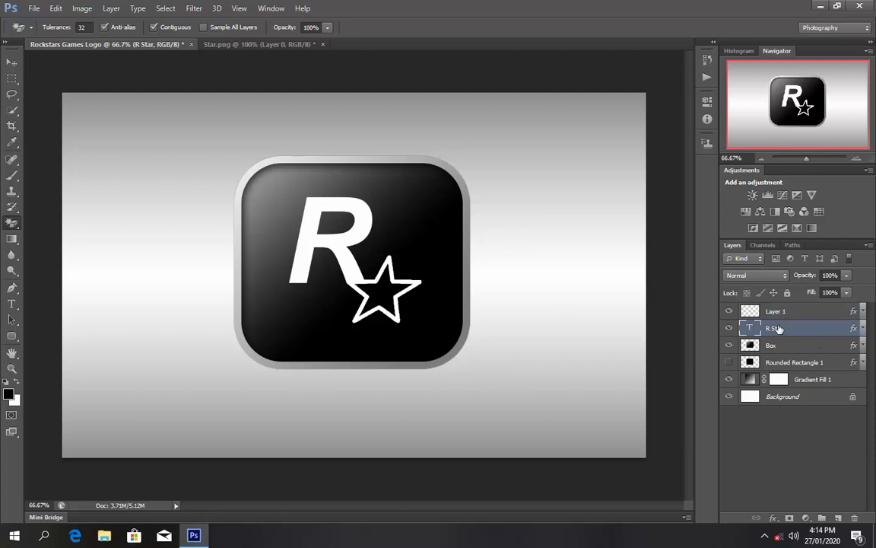
key("ctrl+t")
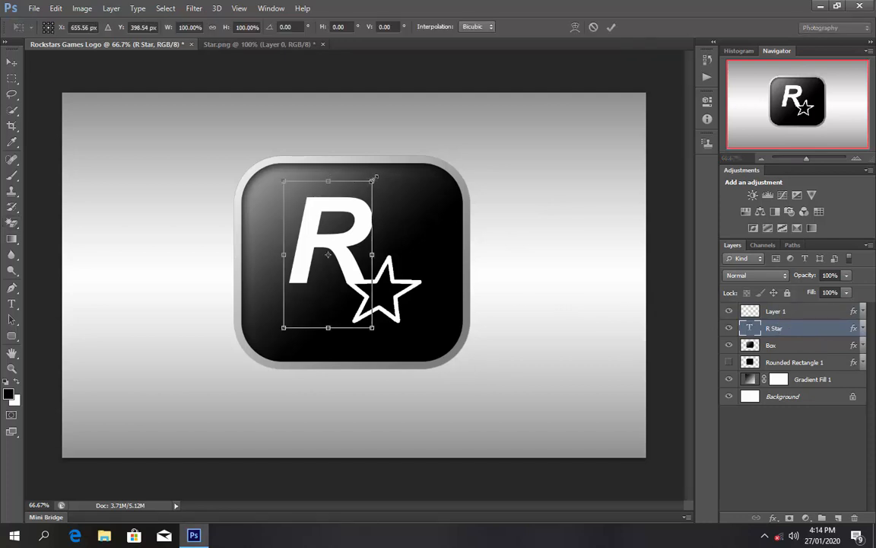
right_click(341, 218)
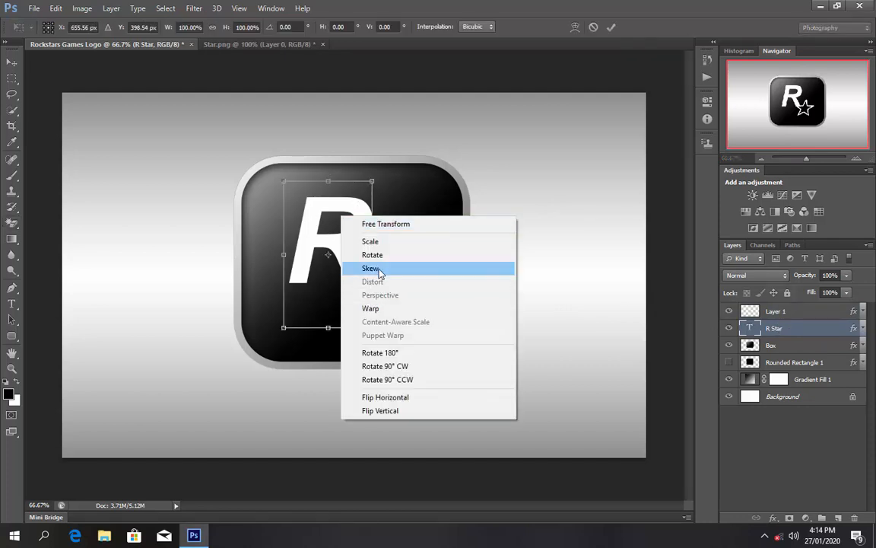
left_click(370, 268)
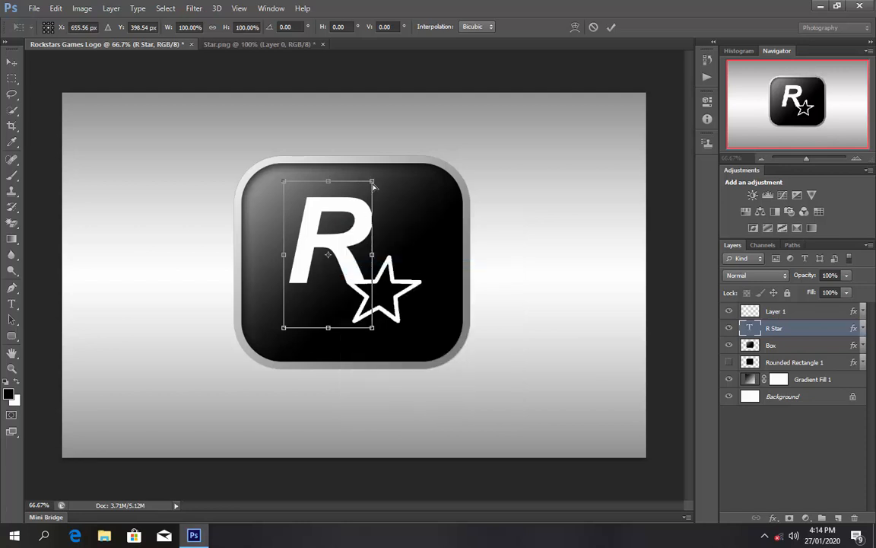
left_click_drag(372, 185, 391, 190)
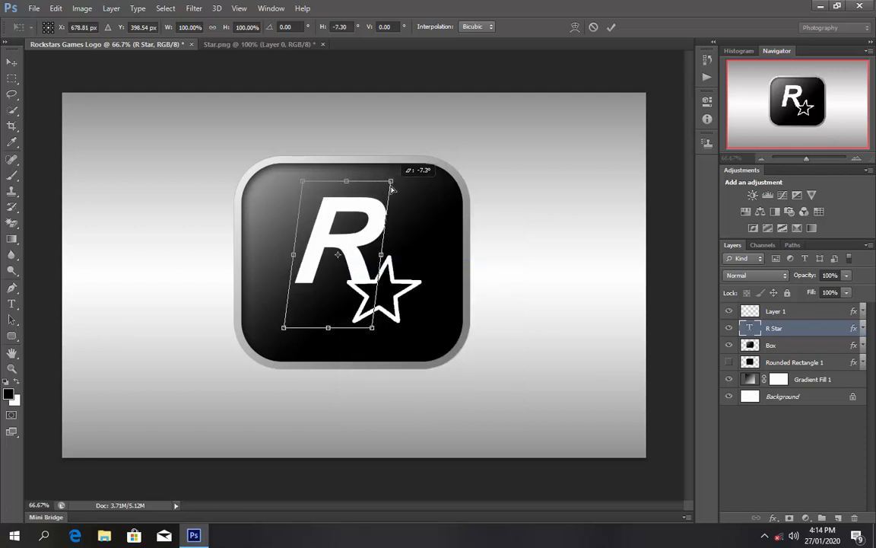
left_click(612, 28)
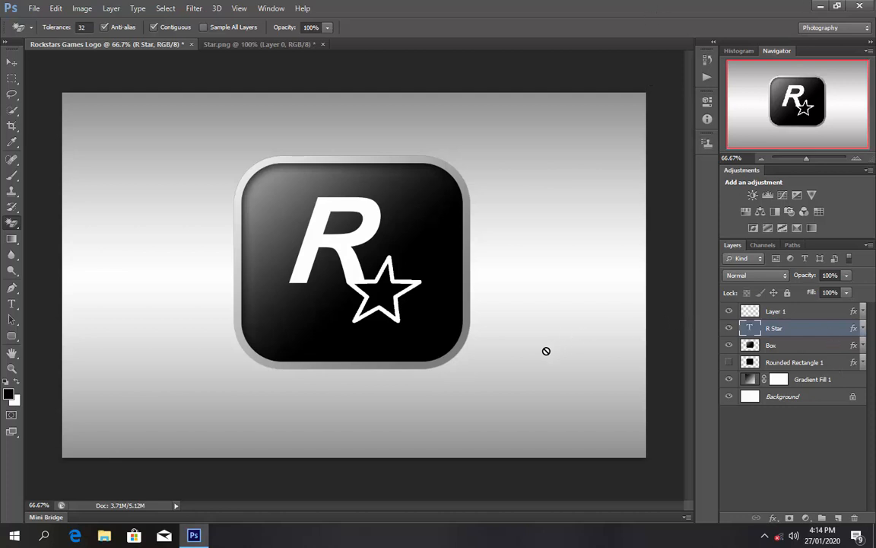
- Select Layer 1 with the R layer and nudge both up, right and slightly down
left_click(796, 312, "shift")
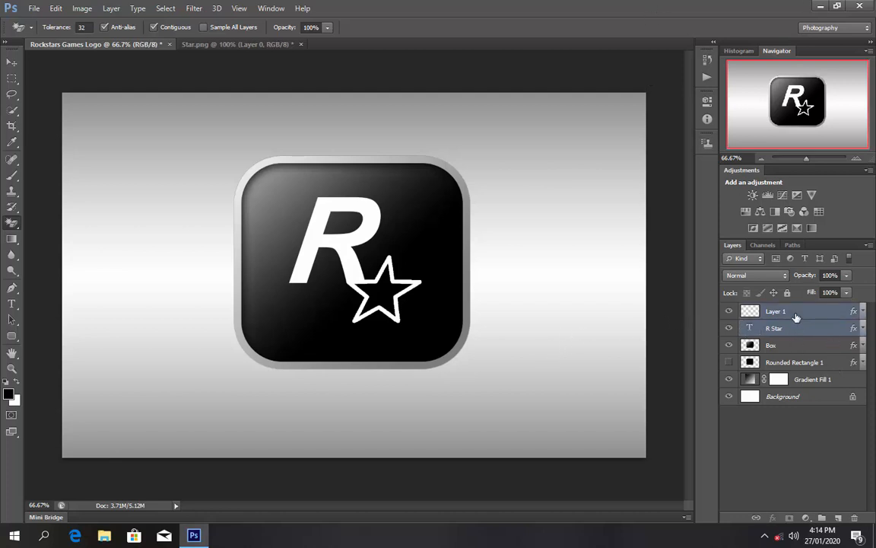
key("ctrl+Up")
key("ctrl+Up")
key("ctrl+Up")
key("ctrl+Up")
key("ctrl+Up")
key("ctrl+Right")
key("ctrl+Right")
key("ctrl+Right")
key("ctrl+Right")
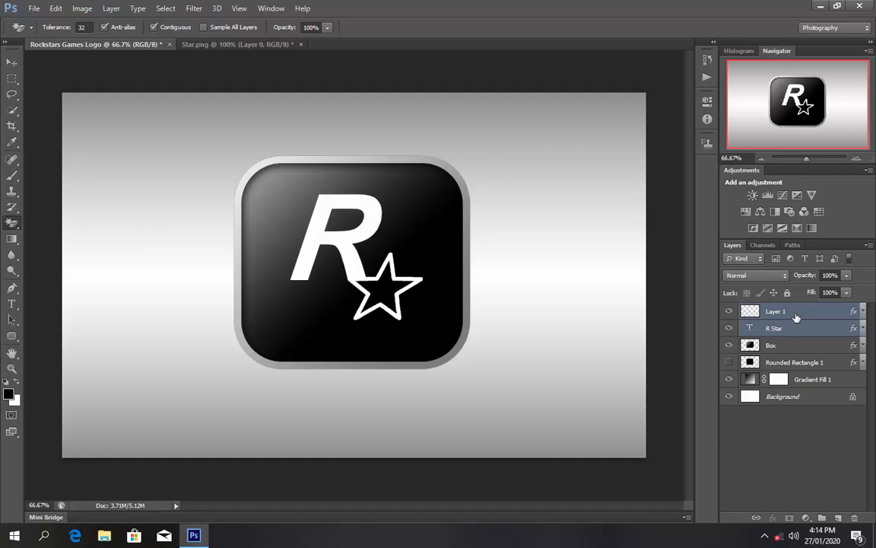
key("ctrl+Down")
key("ctrl+Down")
key("ctrl+Down")
key("ctrl+Down")
key("ctrl+Down")
key("ctrl+Down")
key("ctrl+Down")
key("ctrl+Down")
key("ctrl+Down")
key("ctrl+Down")
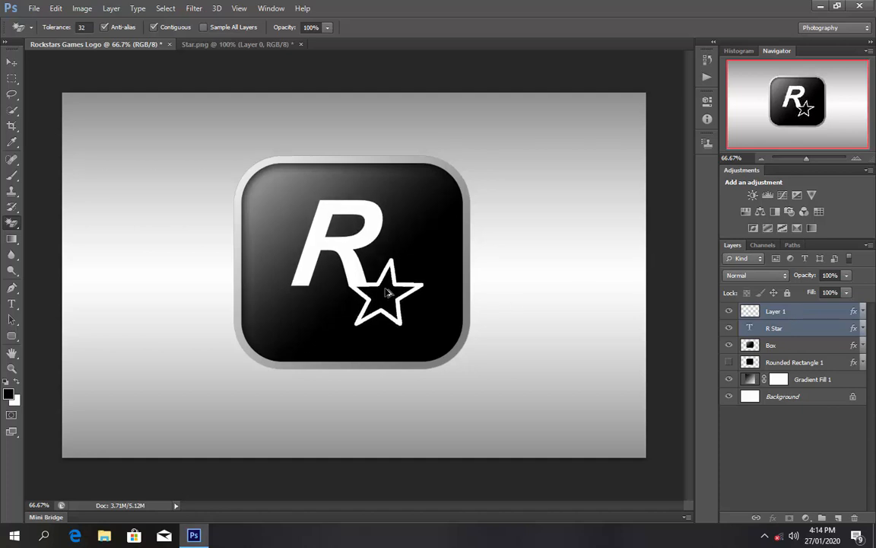
scroll(389, 305, "down", 1)
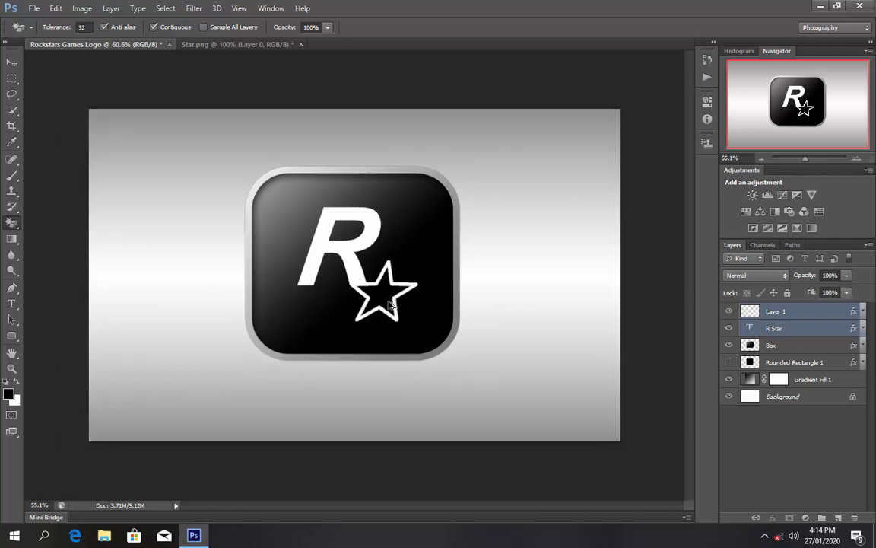
scroll(389, 304, "down", 3)
scroll(392, 305, "up", 1)
scroll(391, 304, "up", 2)
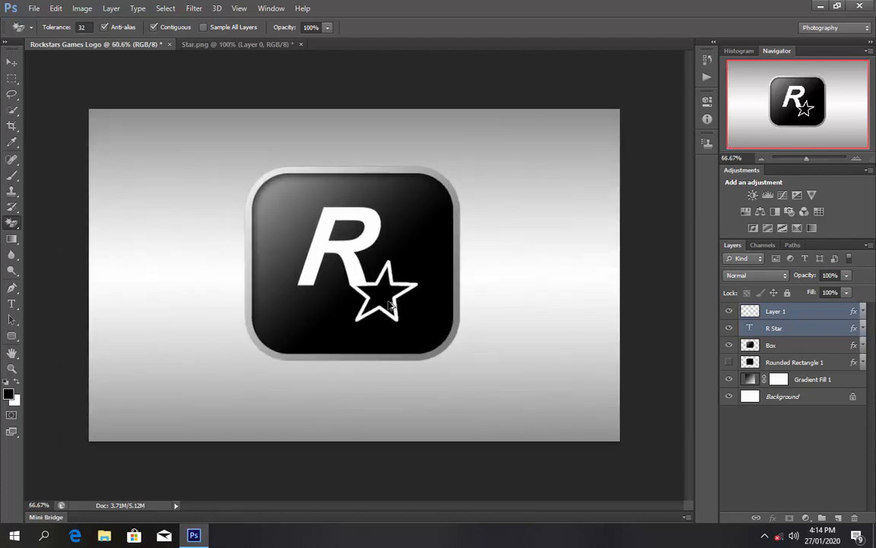